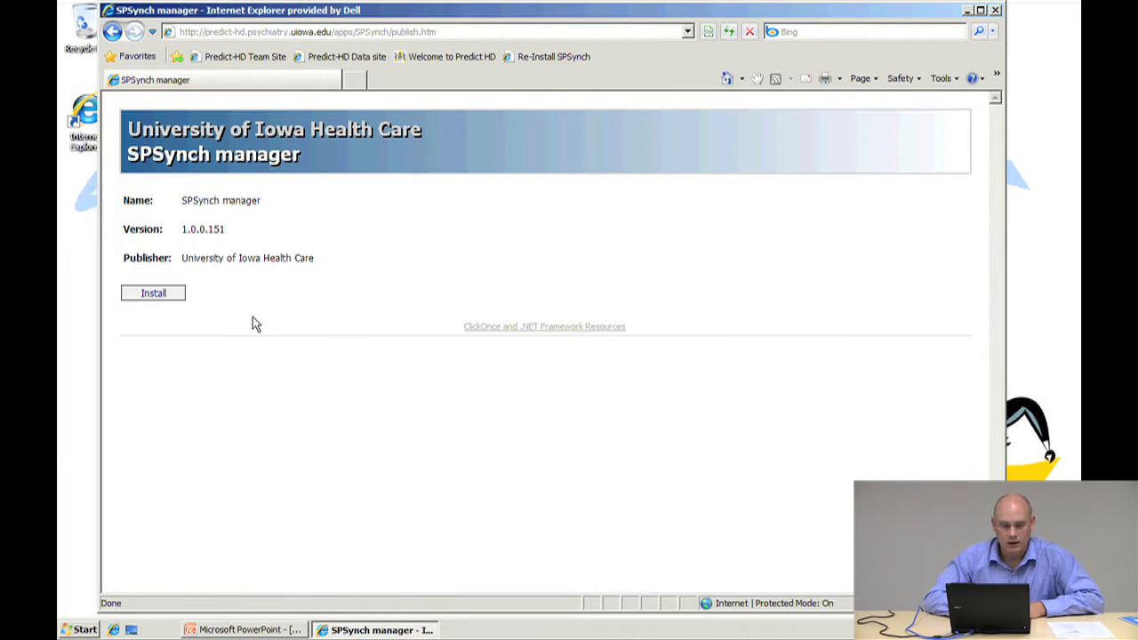
# Install the SPSynch manager application from its publish page, approving the security warning
pyautogui.click(157, 297)
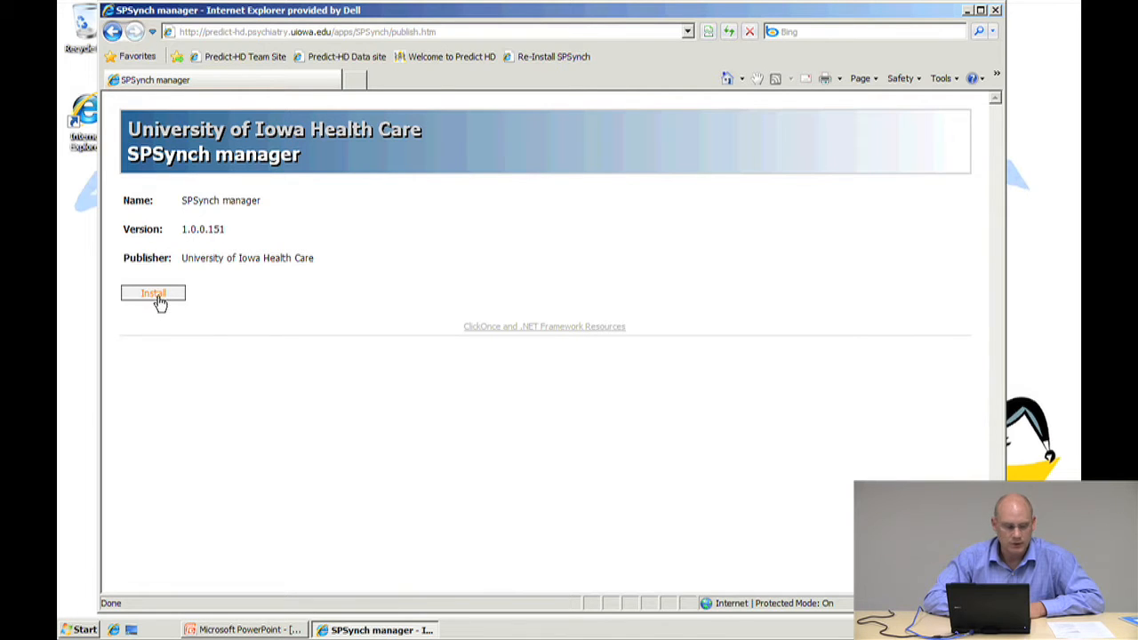
pyautogui.click(157, 297)
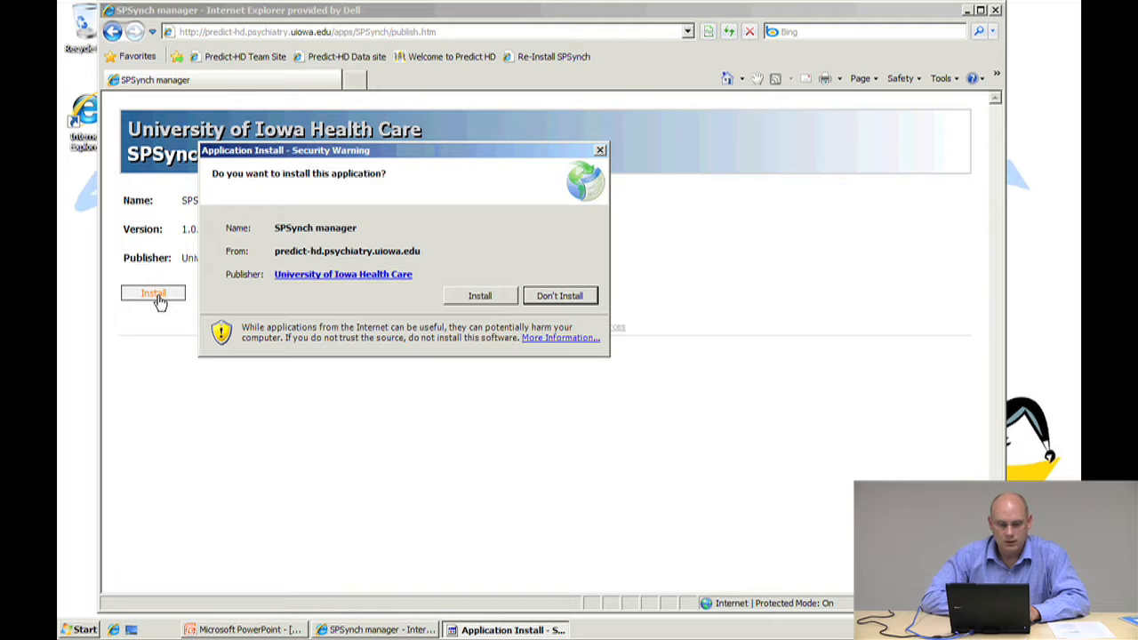
pyautogui.click(473, 296)
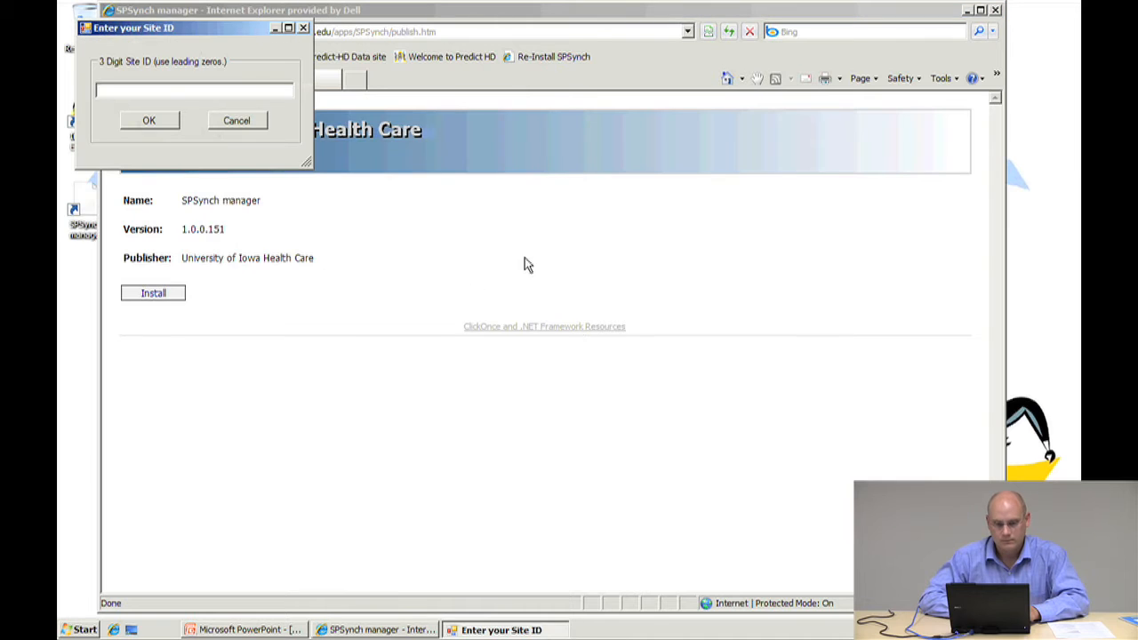
# Close the browser and enter 950 as the 3-digit site ID in the setup dialog
pyautogui.click(996, 10)
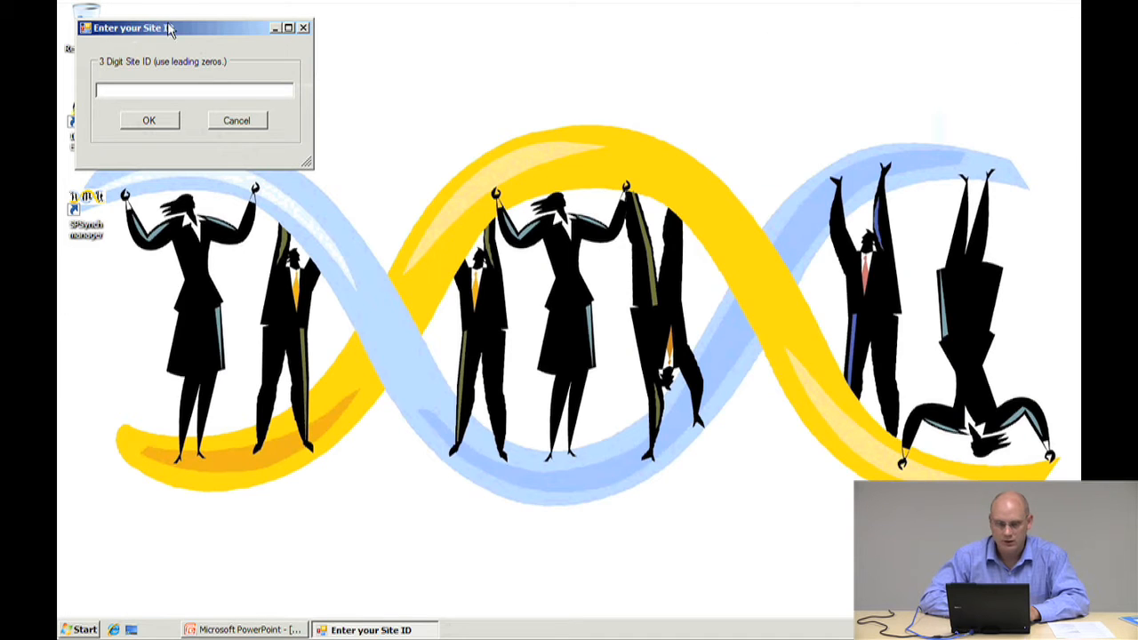
pyautogui.moveTo(169, 30); pyautogui.dragTo(326, 21)
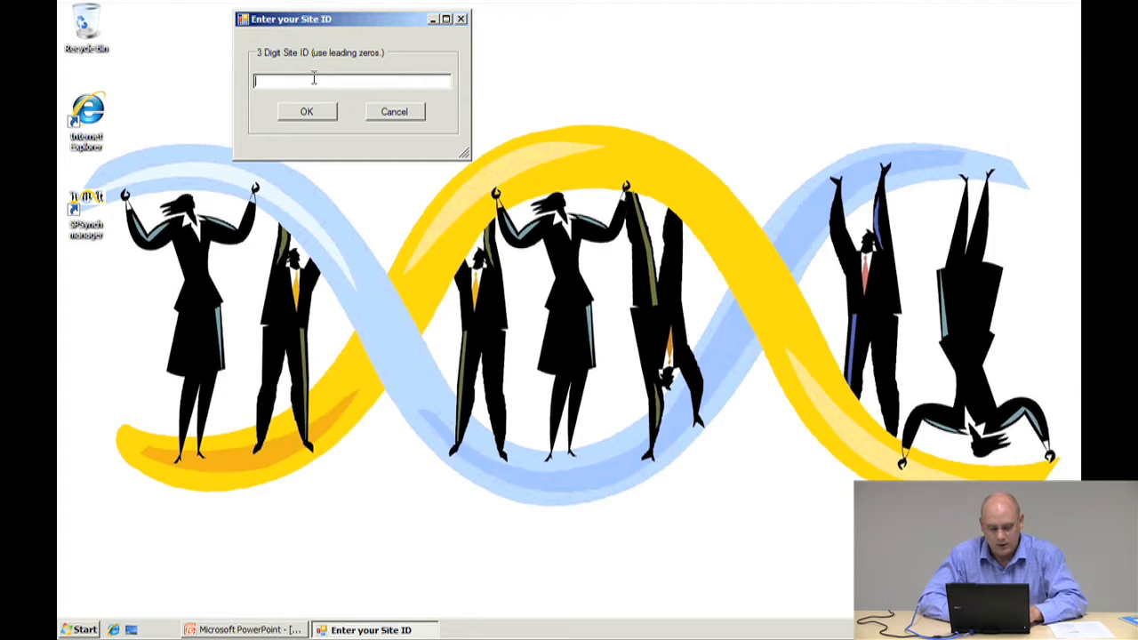
pyautogui.write('950')
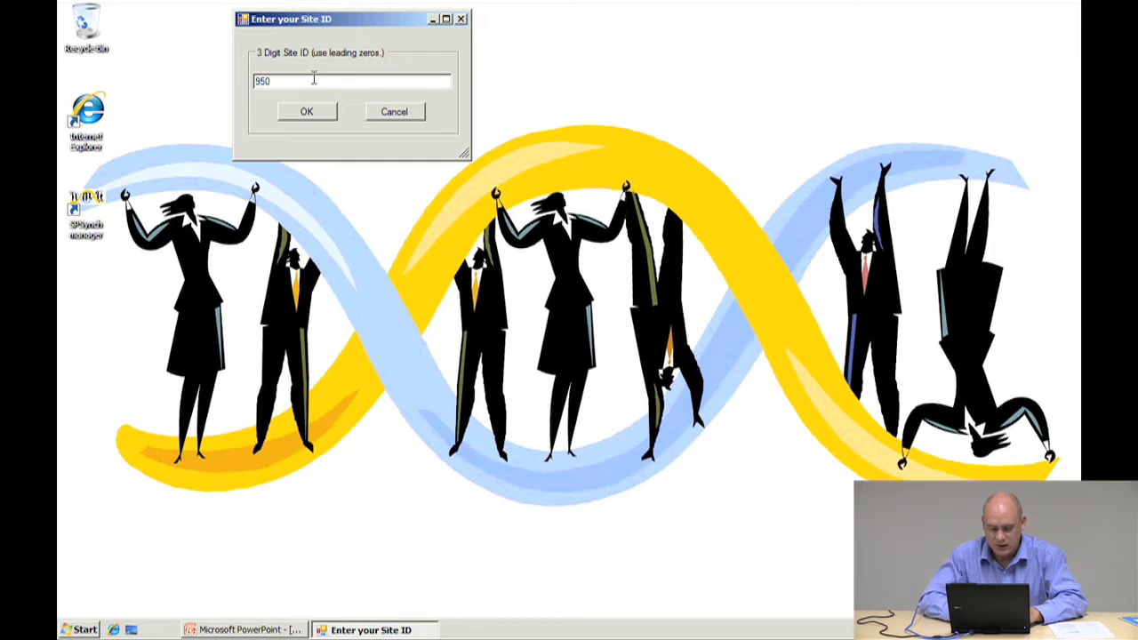
pyautogui.click(306, 112)
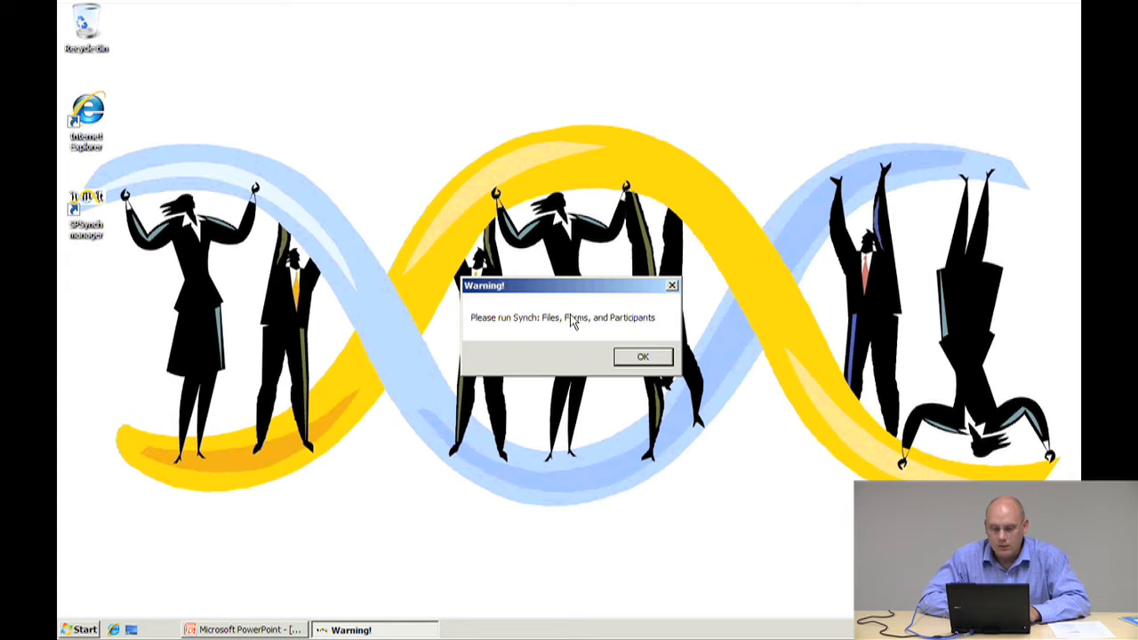
# Dismiss the synch warning and the missing RegSet.xml setup error
pyautogui.moveTo(591, 302); pyautogui.dragTo(485, 211)
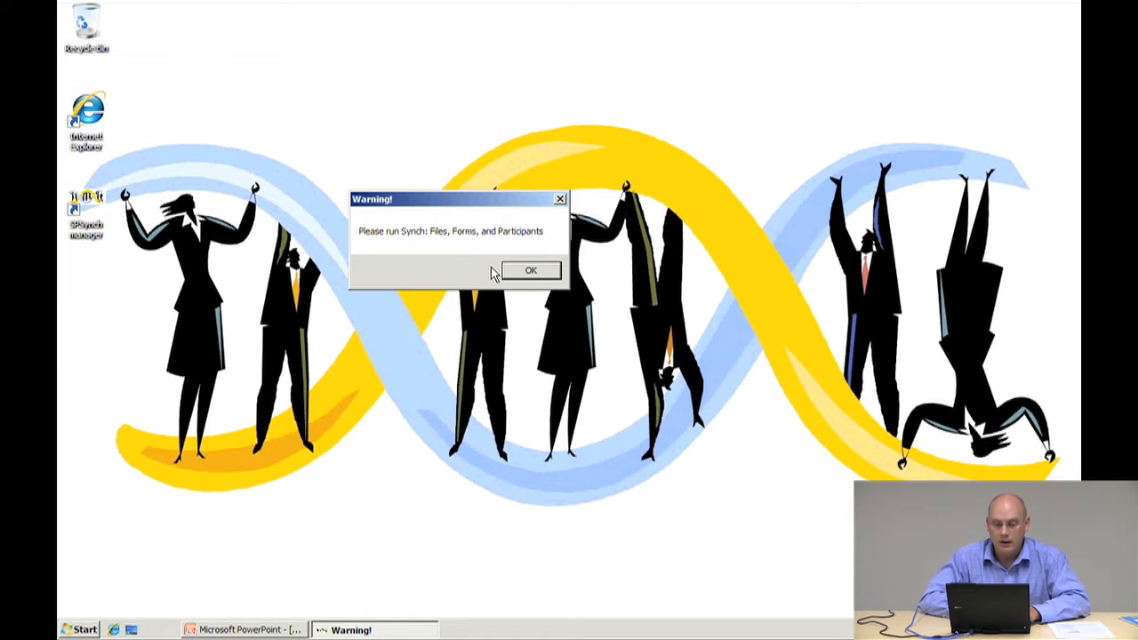
pyautogui.click(530, 278)
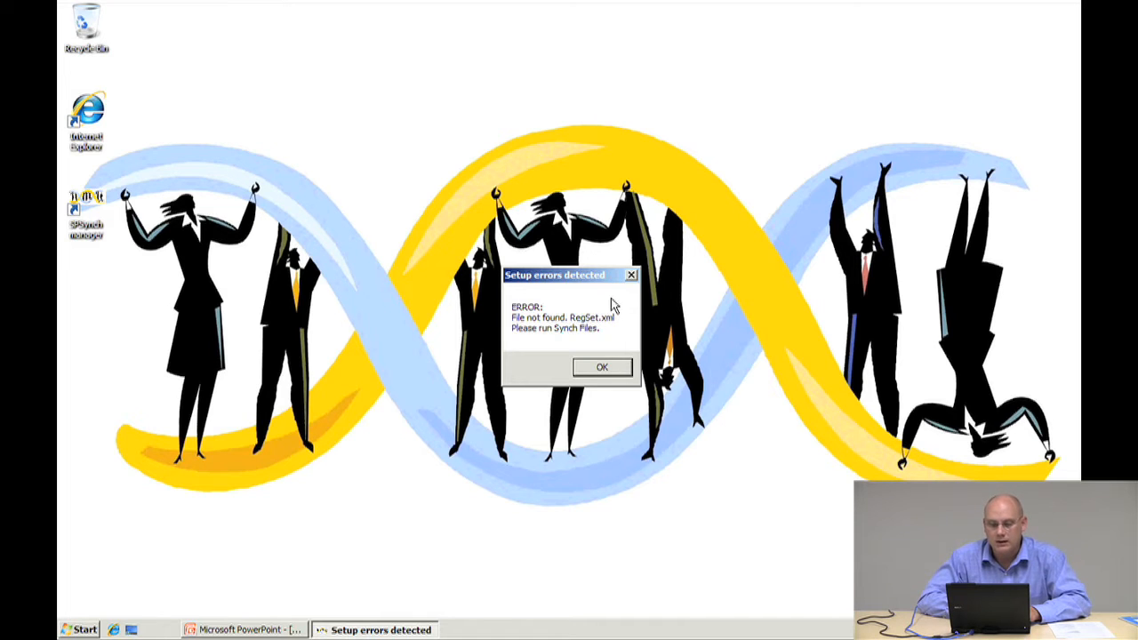
pyautogui.click(603, 368)
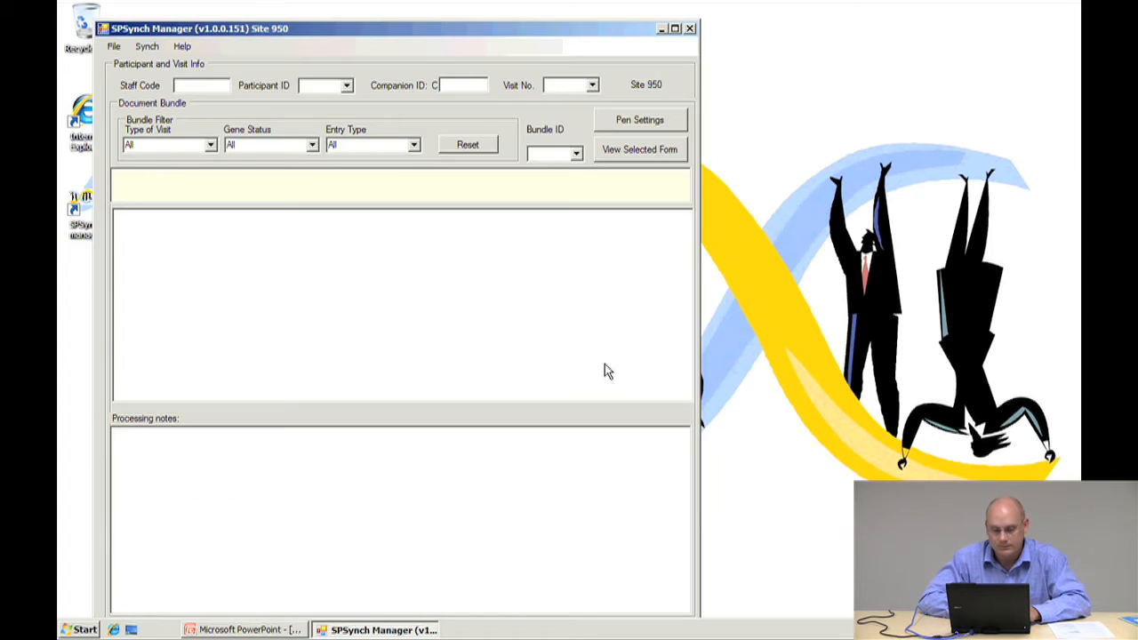
# Open the SynchTool and enter the SharePoint user ID in domain\user format
pyautogui.moveTo(360, 33); pyautogui.dragTo(496, 19)
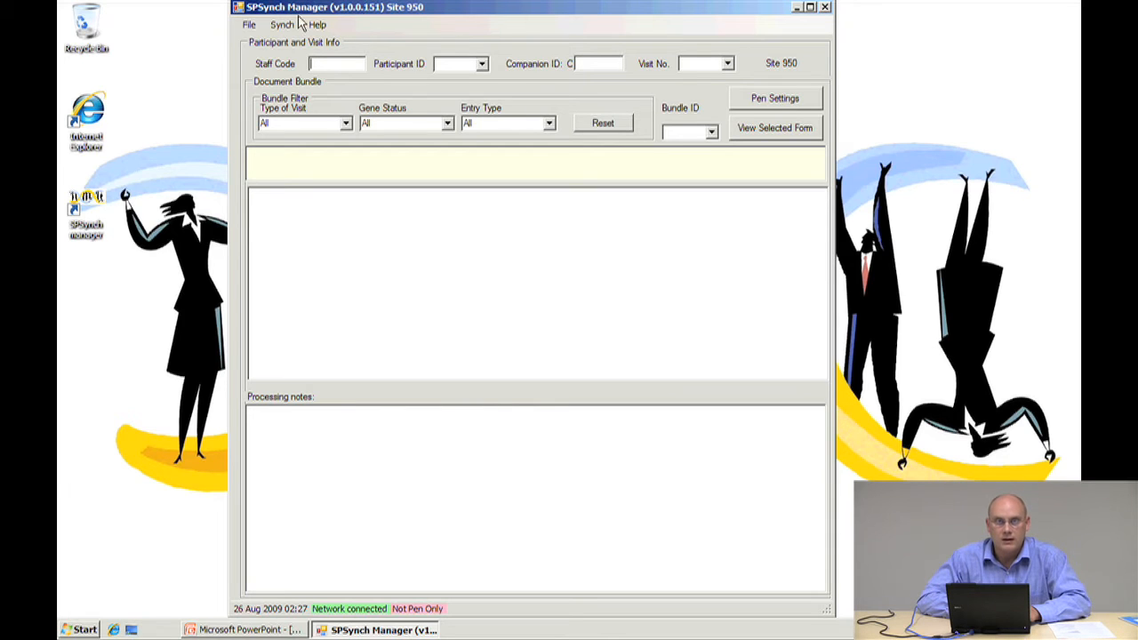
pyautogui.click(251, 26)
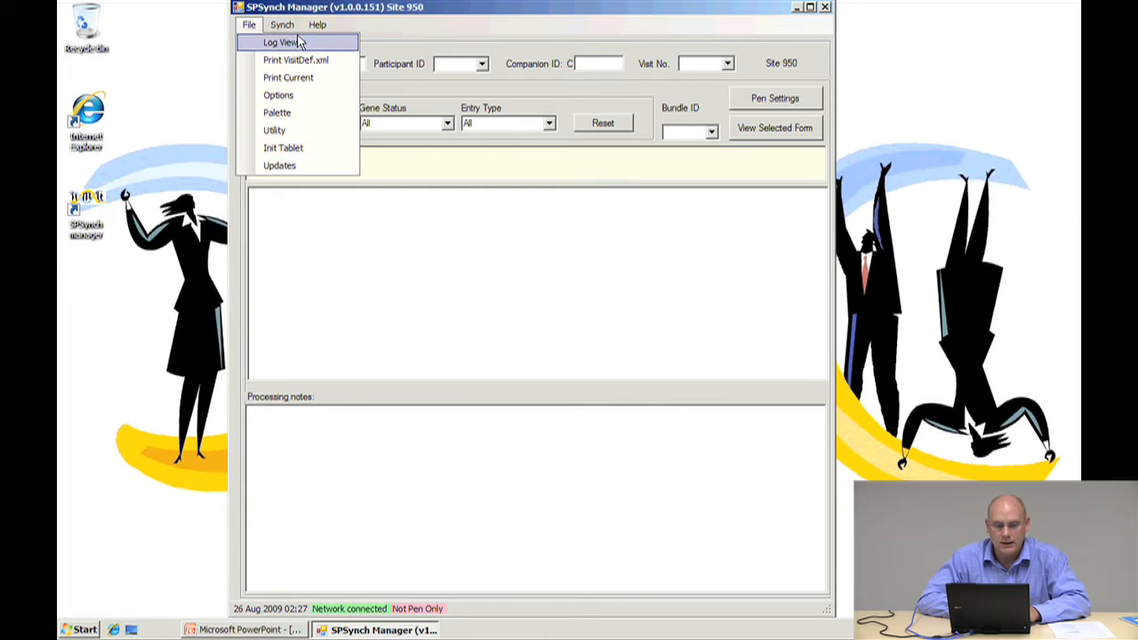
pyautogui.click(283, 25)
pyautogui.click(211, 217)
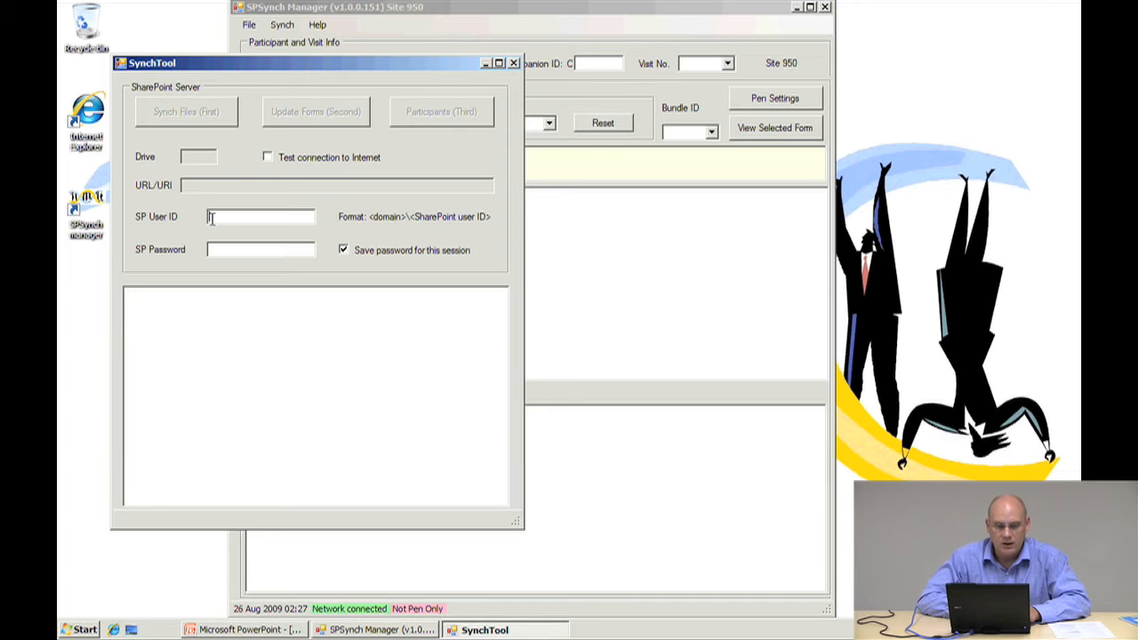
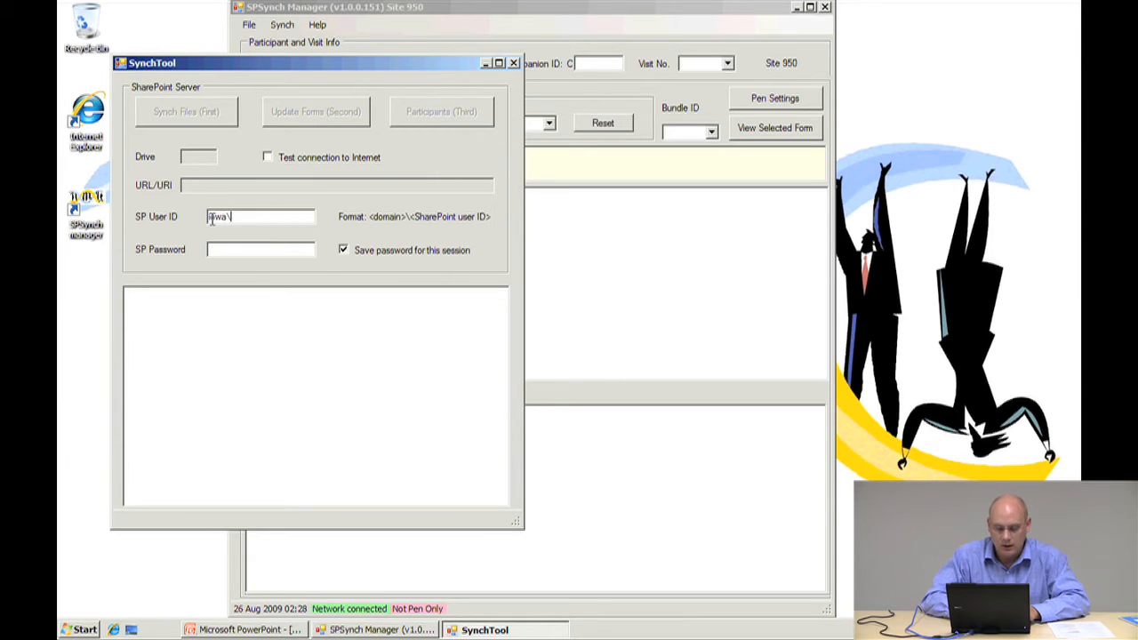
pyautogui.press('Tab')
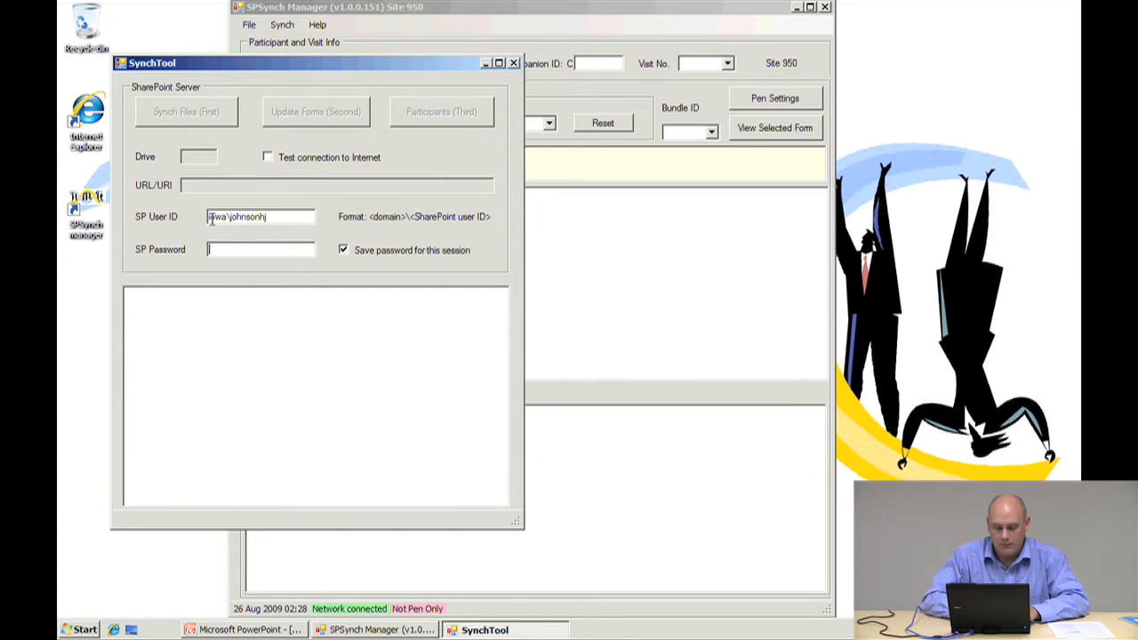
# Enter the SharePoint password and run Synch Files (First)
pyautogui.write('********')
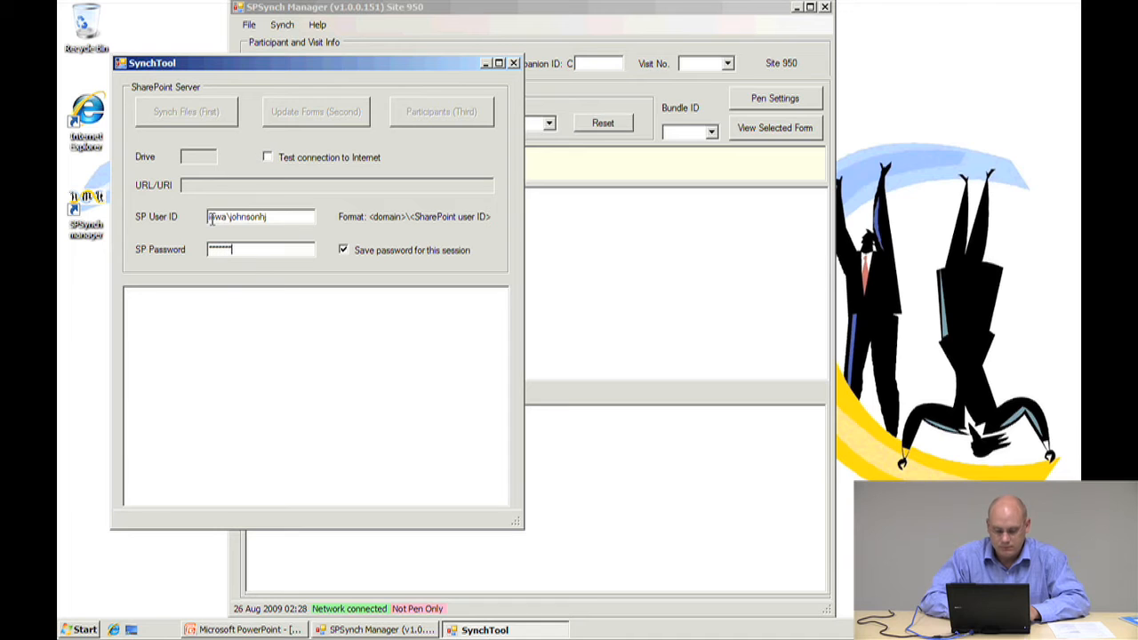
pyautogui.write('*****')
pyautogui.click(210, 120)
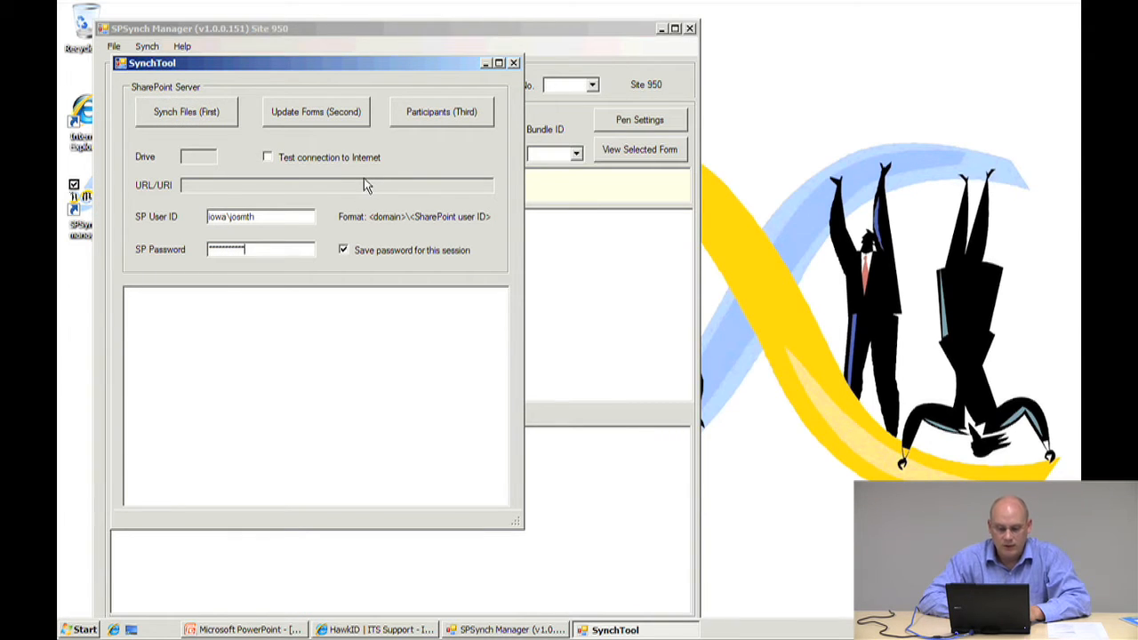
pyautogui.click(218, 123)
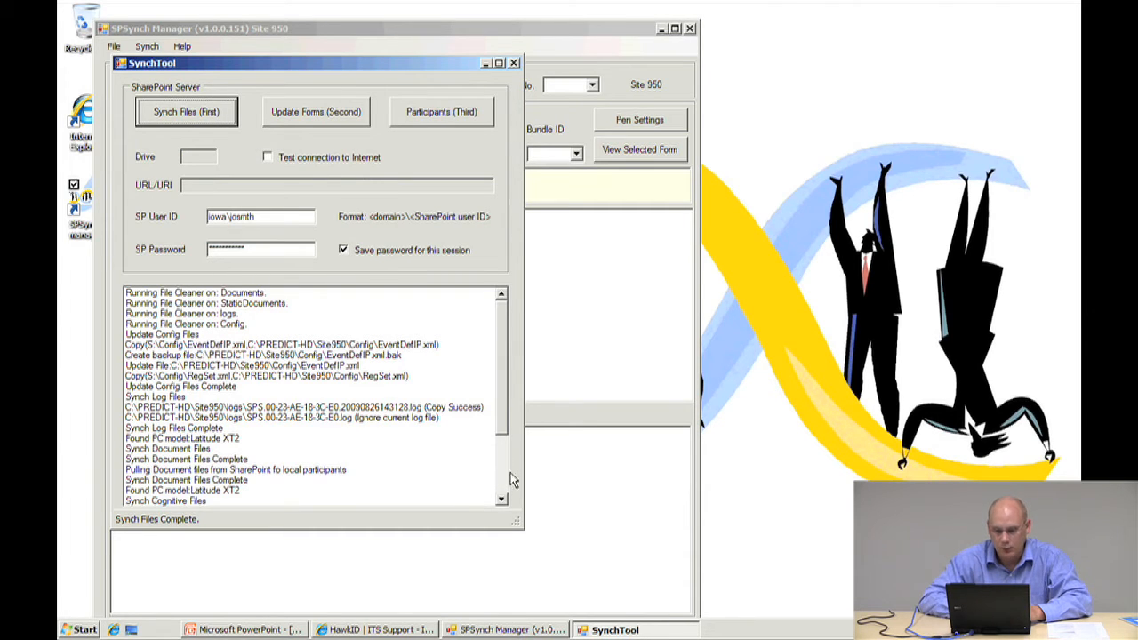
# Review the synch log, then close the SynchTool and dismiss the forms update error
pyautogui.moveTo(516, 522); pyautogui.dragTo(584, 590)
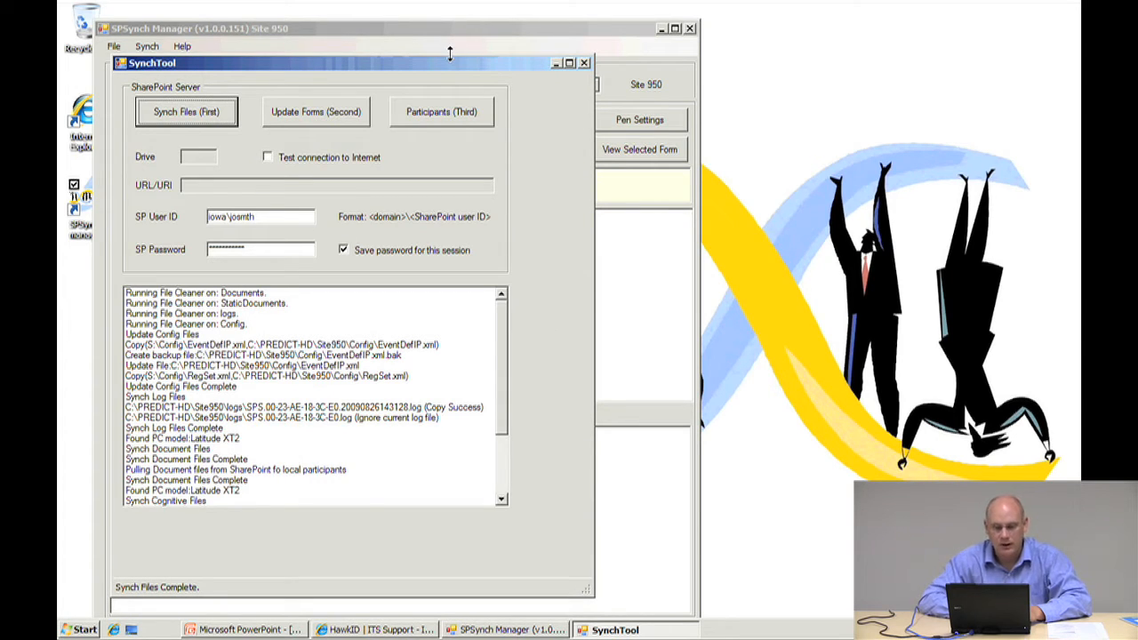
pyautogui.moveTo(453, 69); pyautogui.dragTo(711, 71)
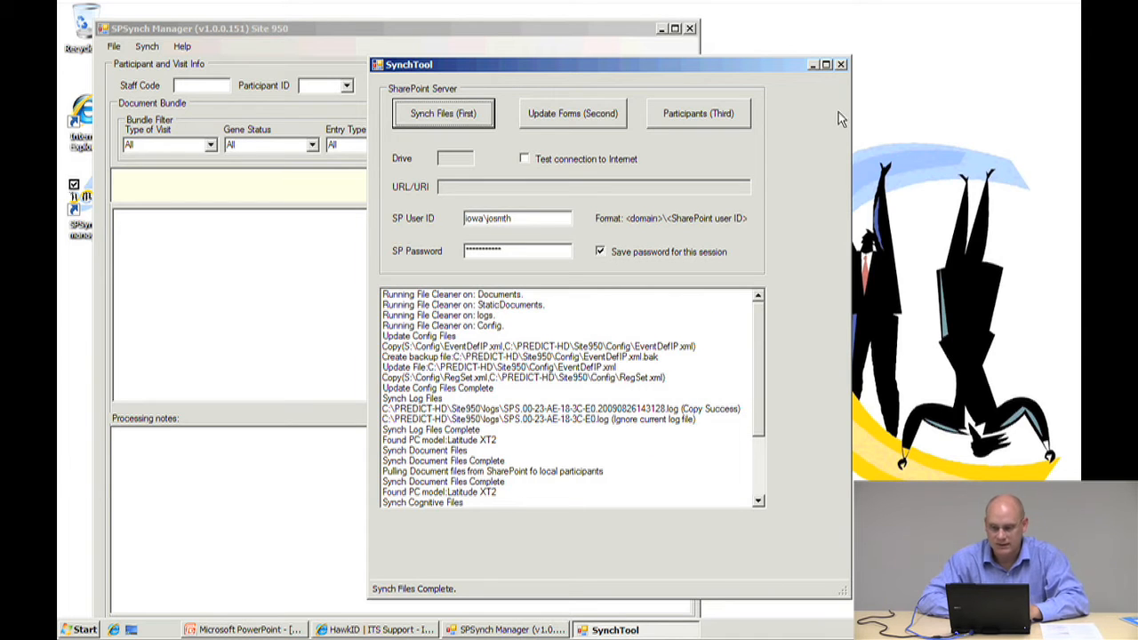
pyautogui.click(841, 64)
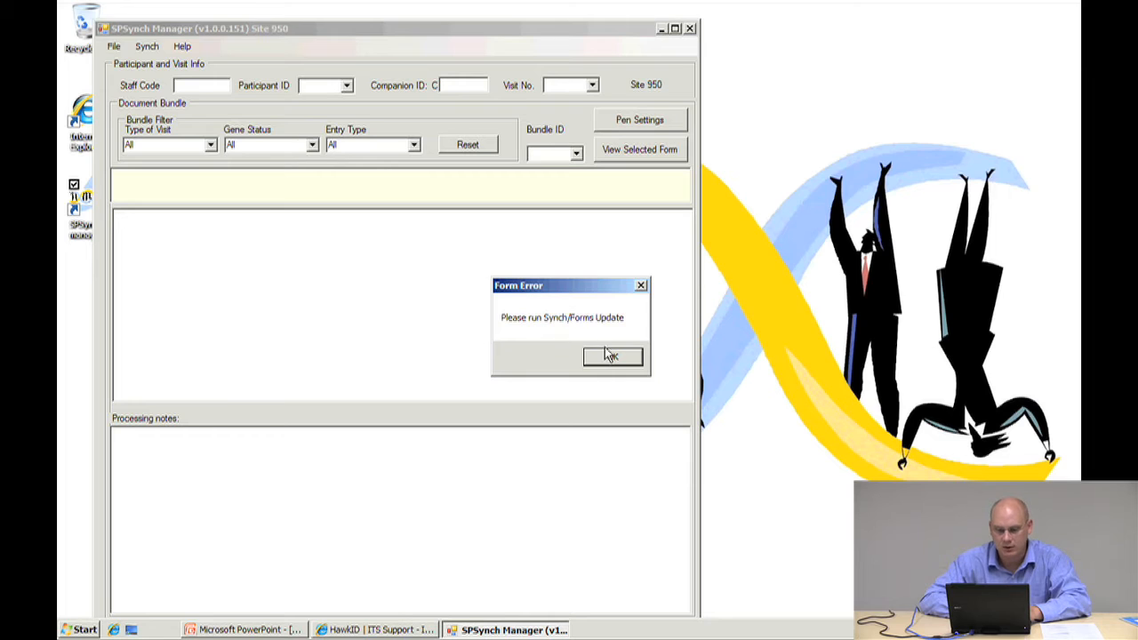
pyautogui.click(611, 356)
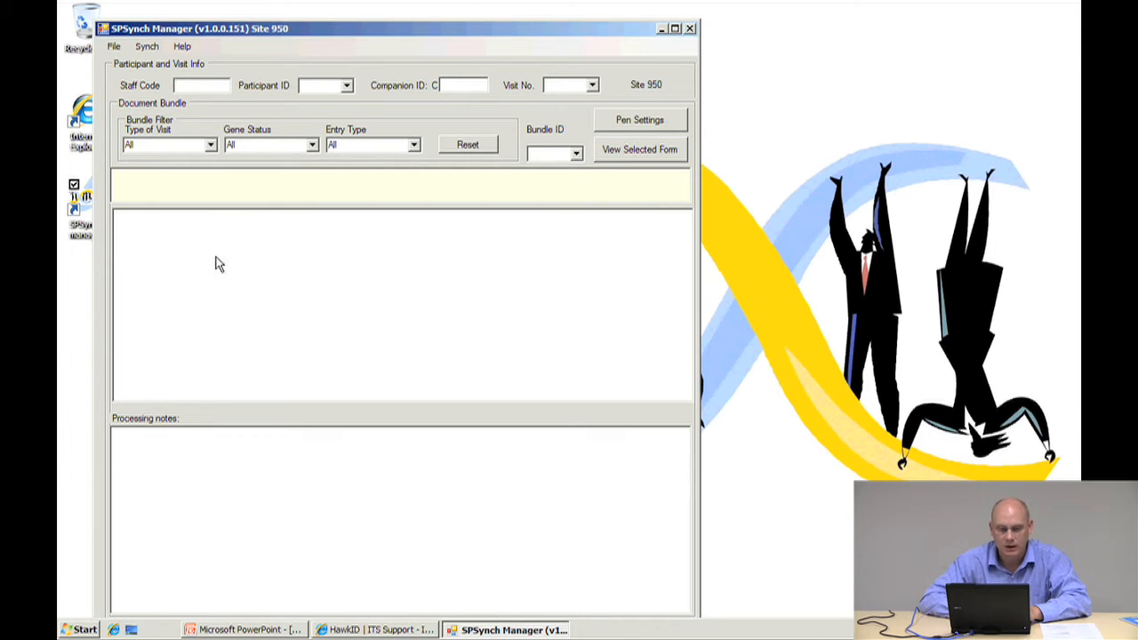
# Run Init Tablet and confirm the required reboot
pyautogui.moveTo(346, 31); pyautogui.dragTo(455, 10)
pyautogui.doubleClick(232, 31)
pyautogui.click(229, 29)
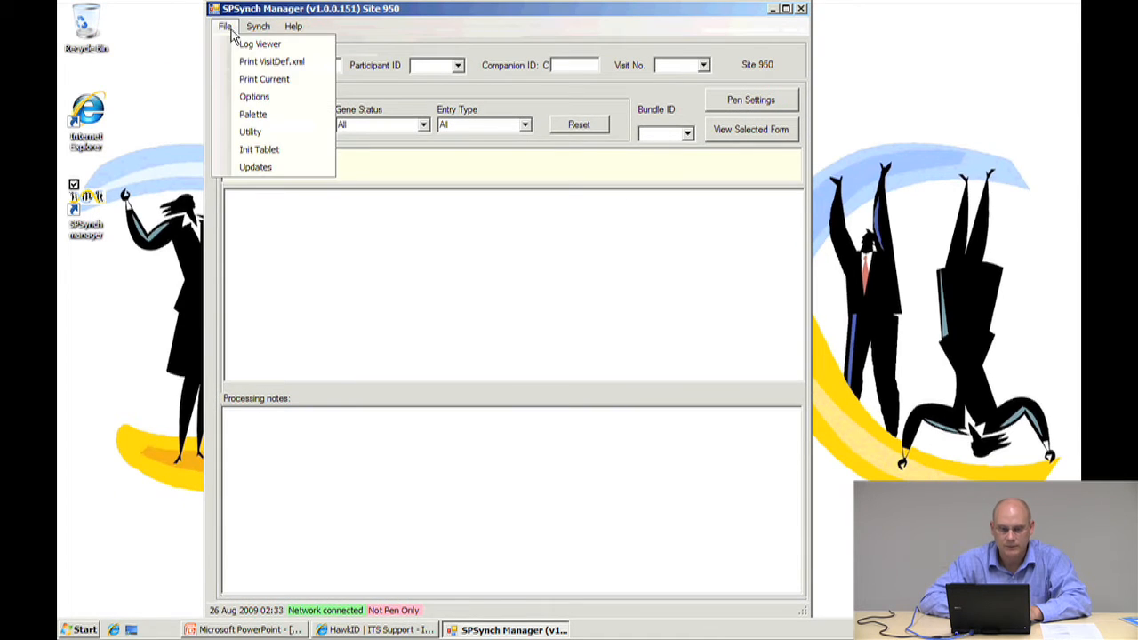
pyautogui.click(256, 151)
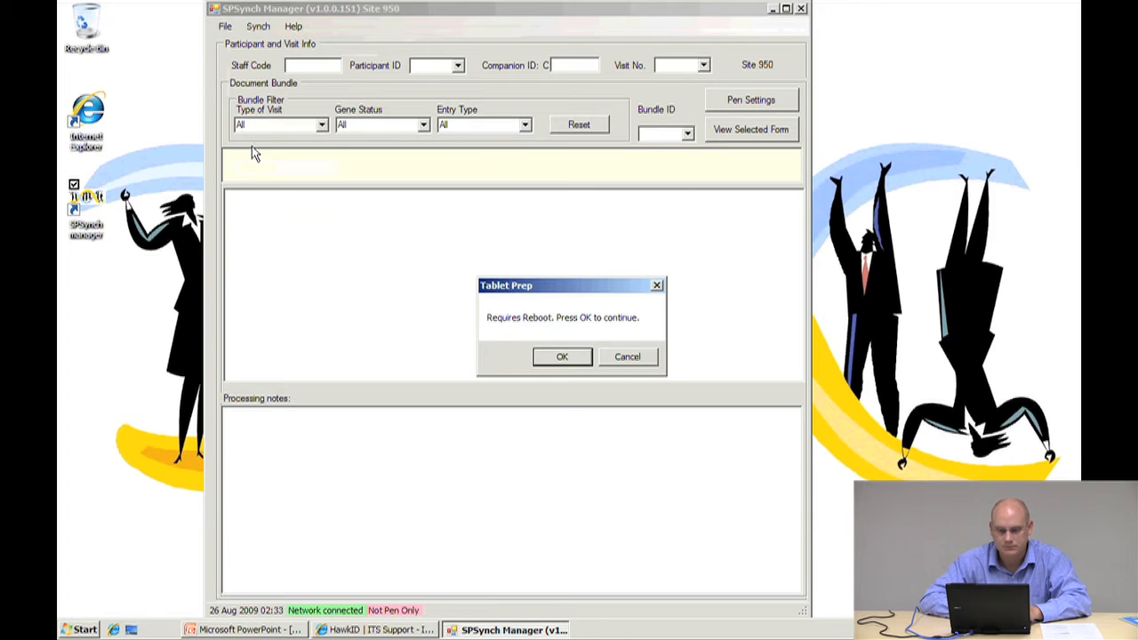
pyautogui.click(563, 359)
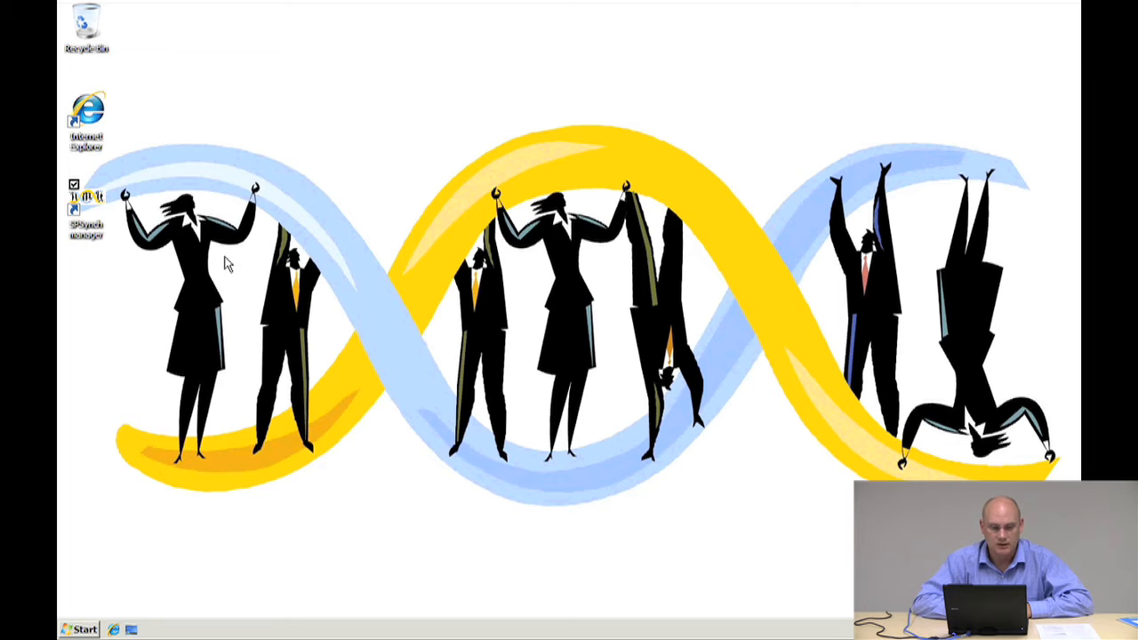
# Relaunch SPSynch manager from the desktop and dismiss the forms update error
pyautogui.click(93, 198)
pyautogui.doubleClick(93, 197)
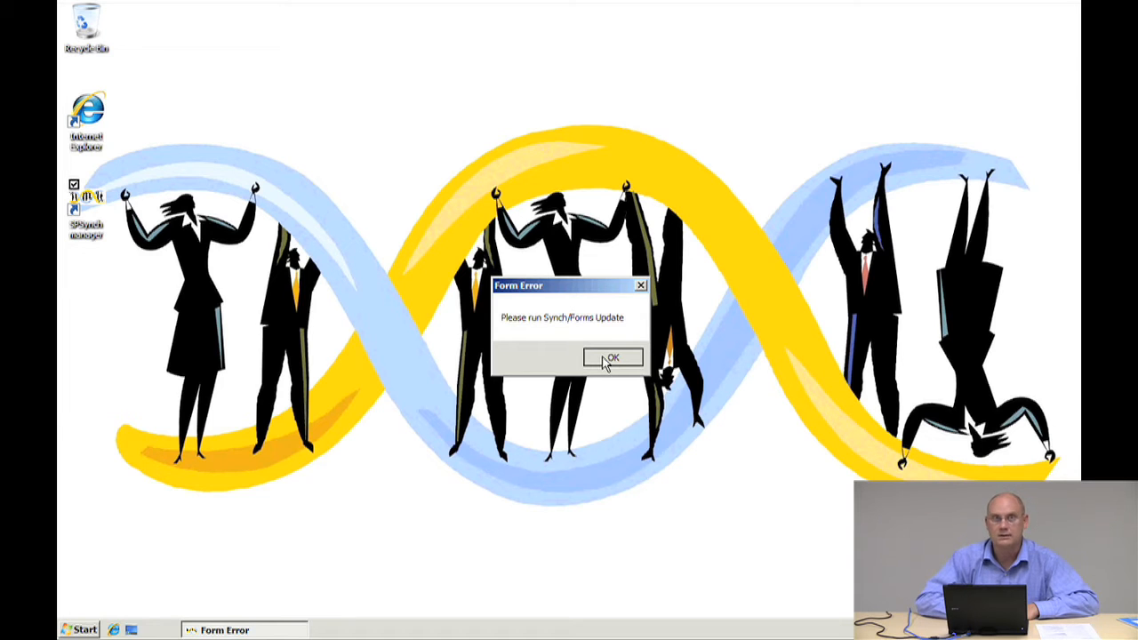
pyautogui.click(613, 357)
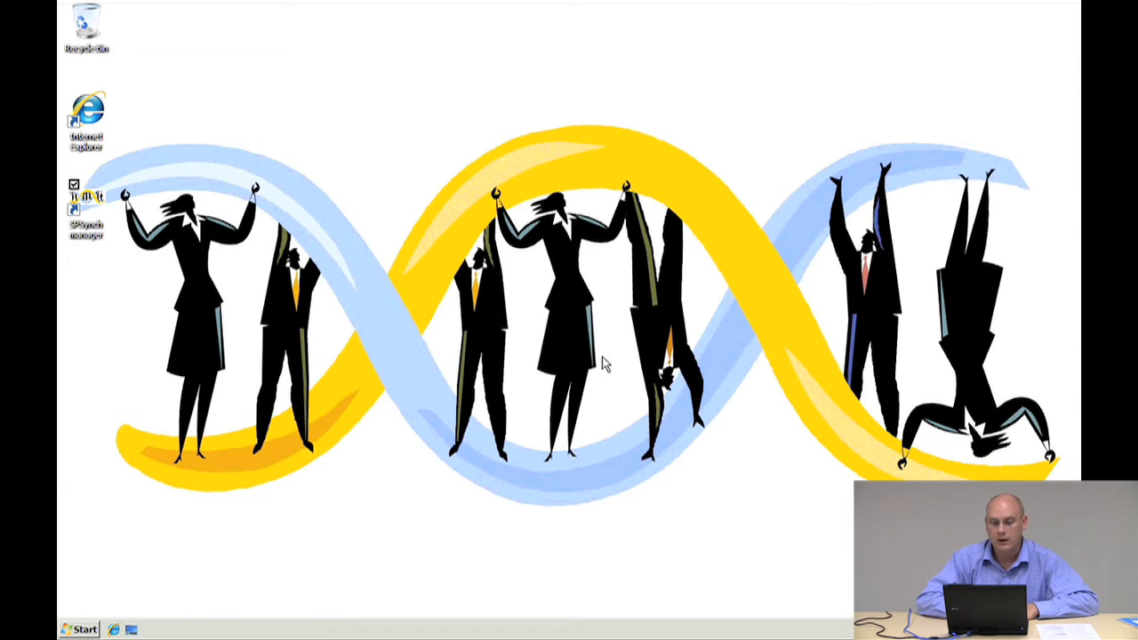
pyautogui.moveTo(432, 29); pyautogui.dragTo(604, 7)
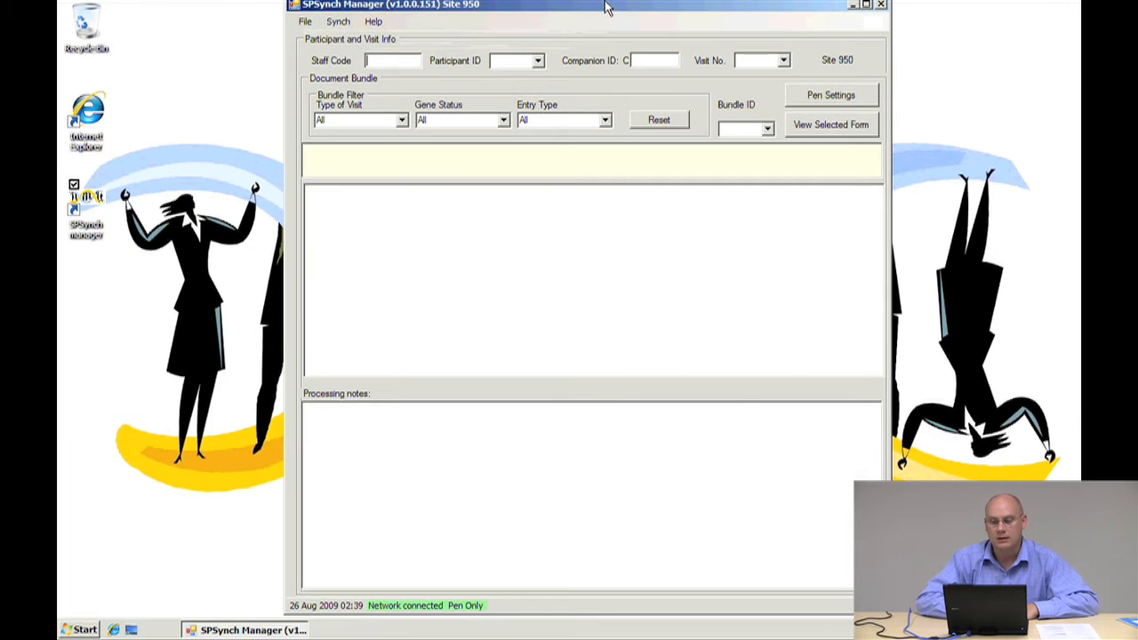
# Open Updates and log in to data.predict with the account password
pyautogui.click(308, 22)
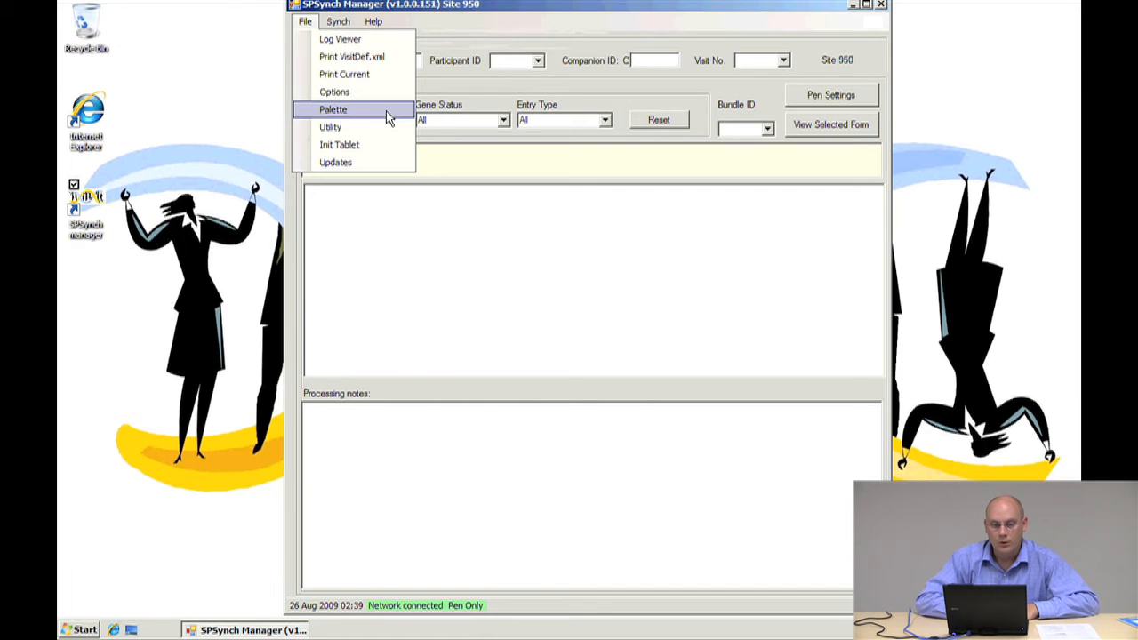
pyautogui.click(375, 167)
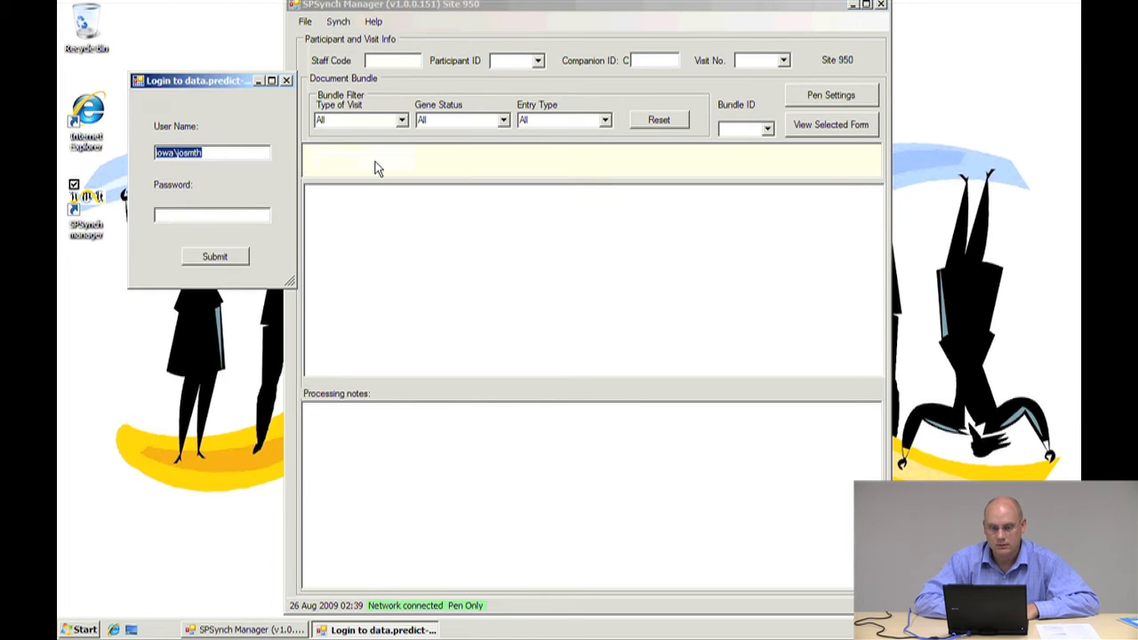
pyautogui.click(196, 213)
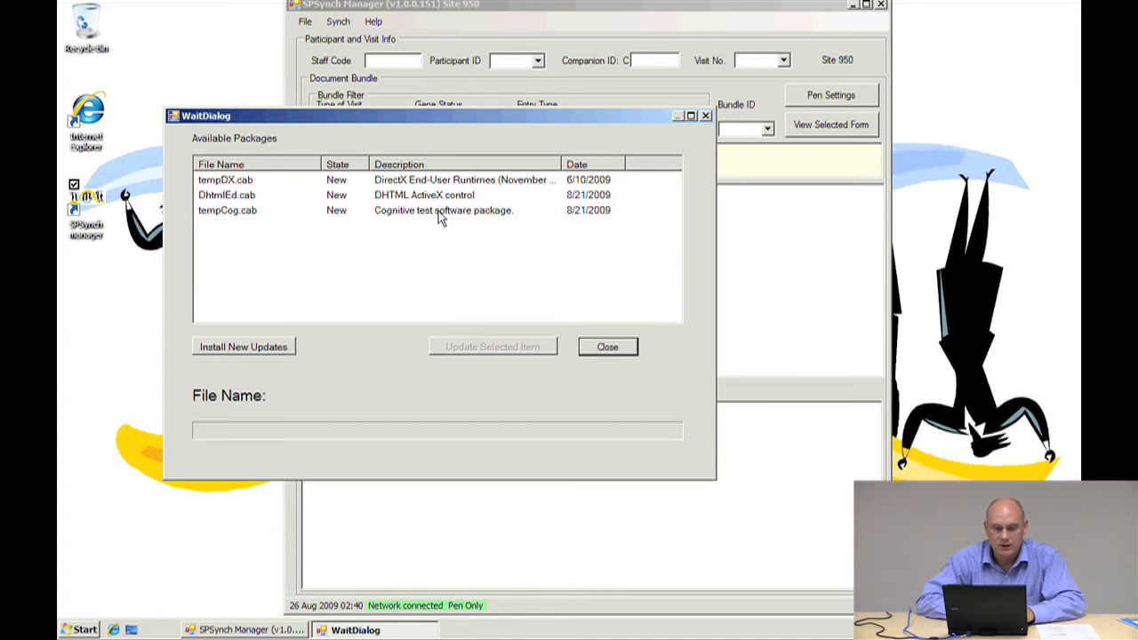
# Install the new update packages and approve the administrator permission prompt
pyautogui.click(253, 347)
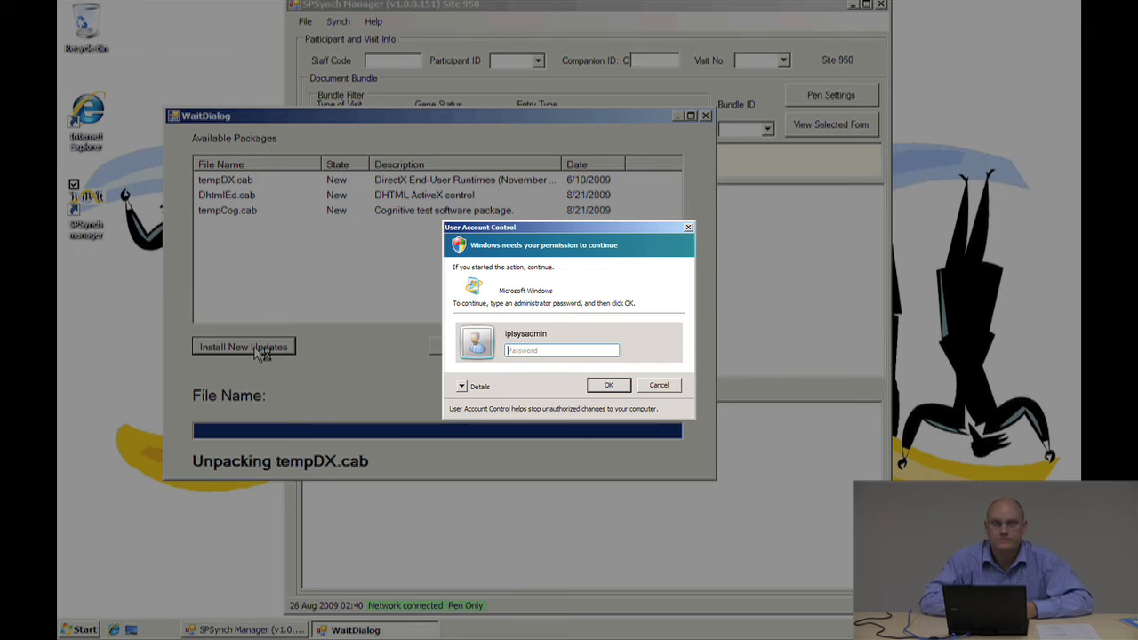
pyautogui.press('Return')
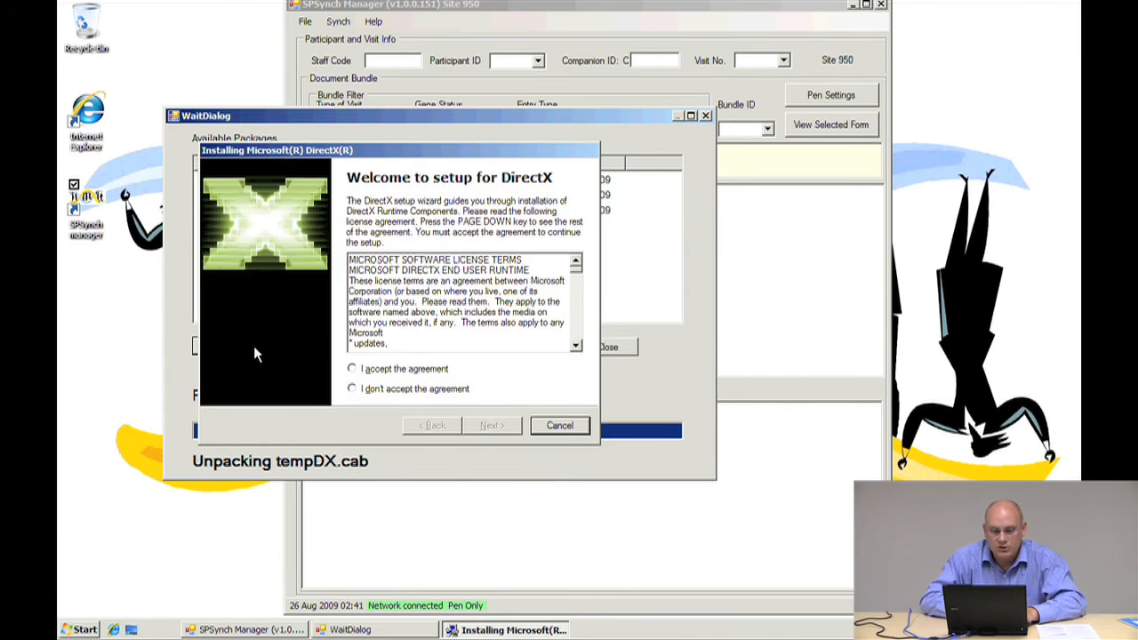
# Install the DirectX runtime package by accepting its licence agreement, finishing the wizard and confirming the install succeeded
pyautogui.click(352, 369)
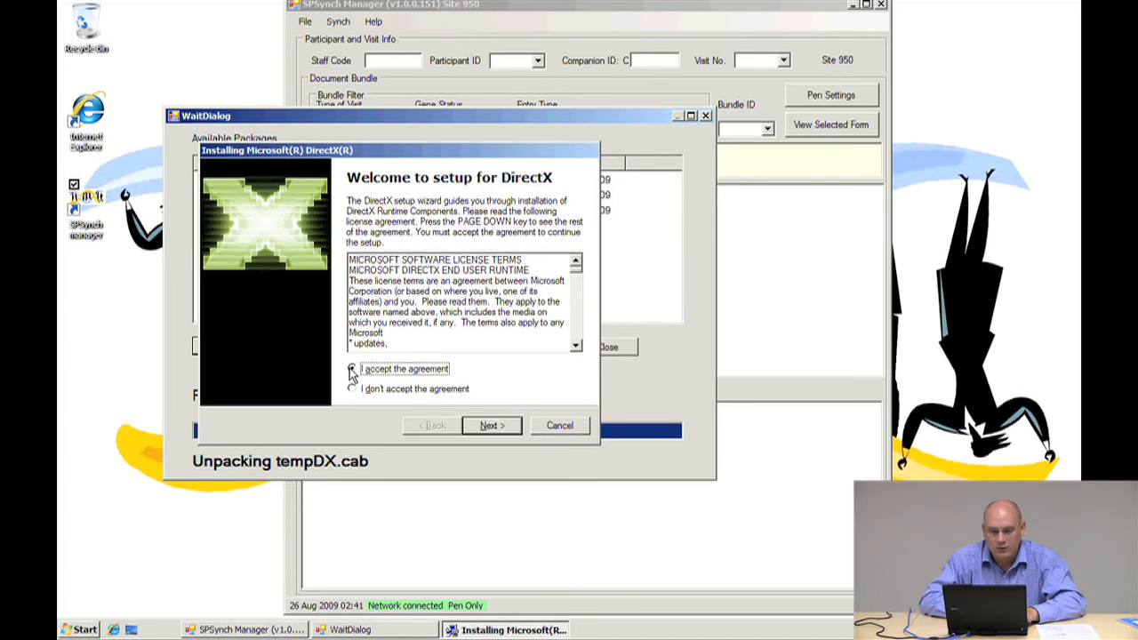
pyautogui.click(494, 425)
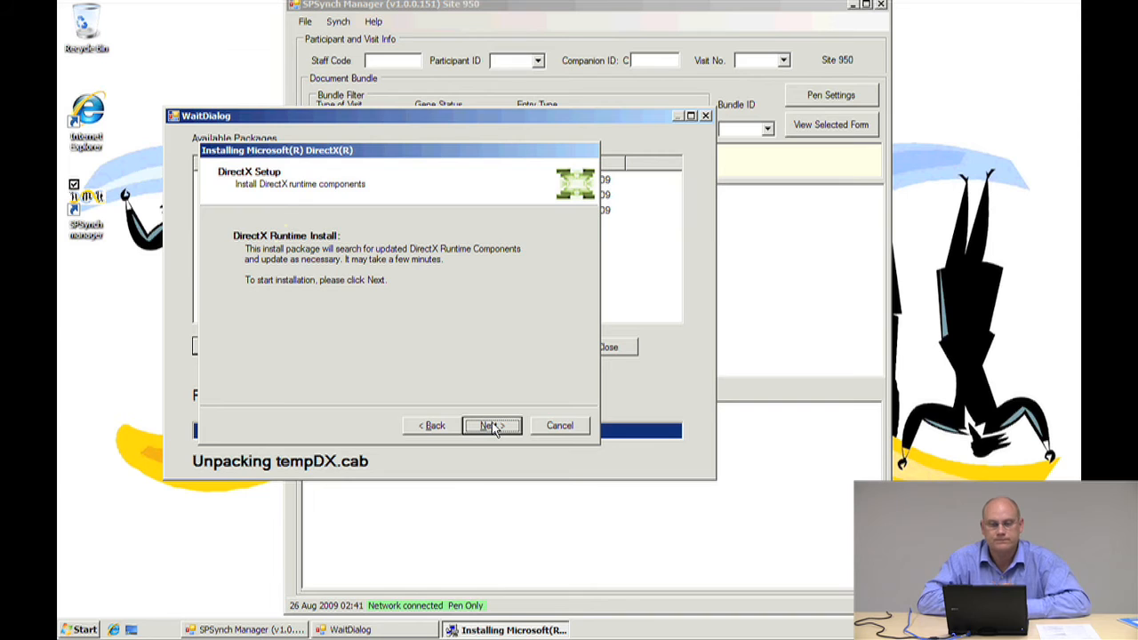
pyautogui.click(494, 426)
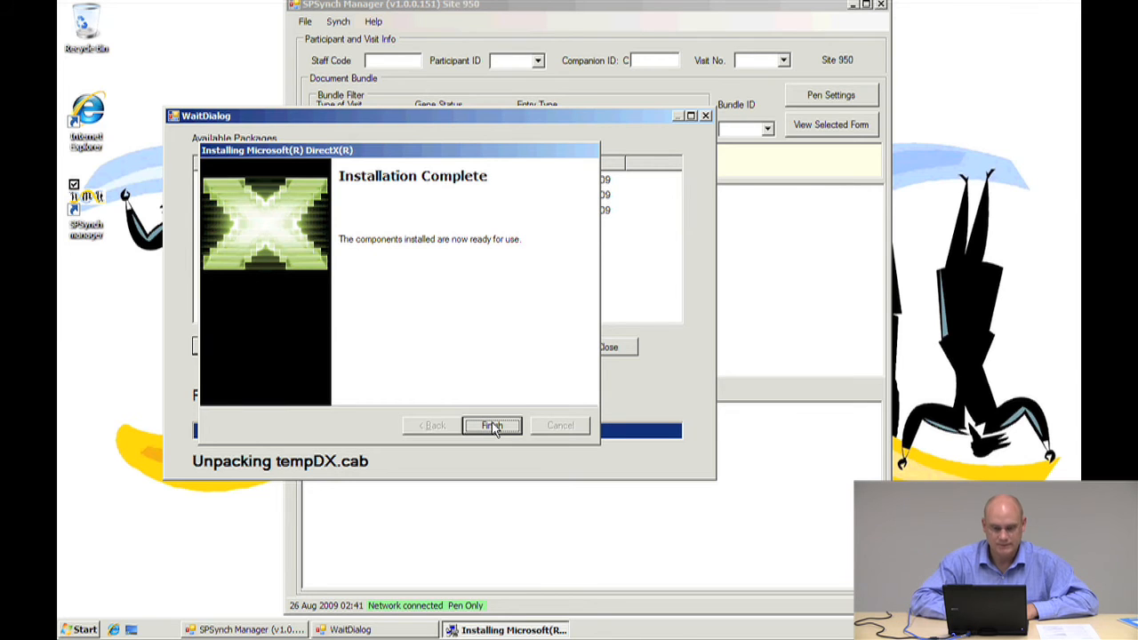
pyautogui.click(492, 426)
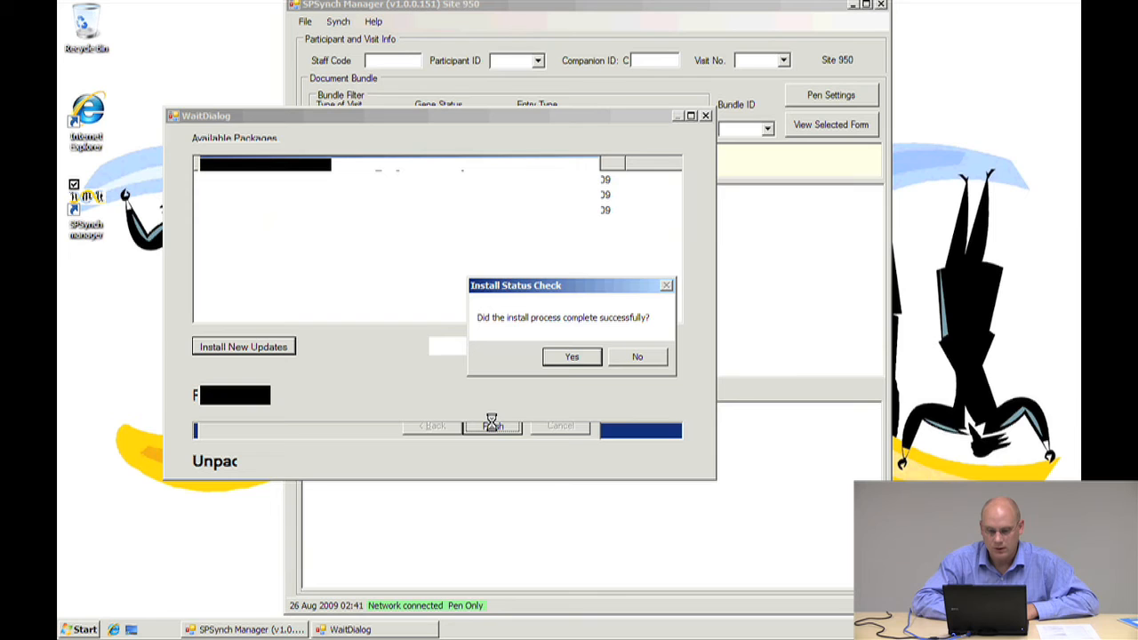
pyautogui.click(574, 358)
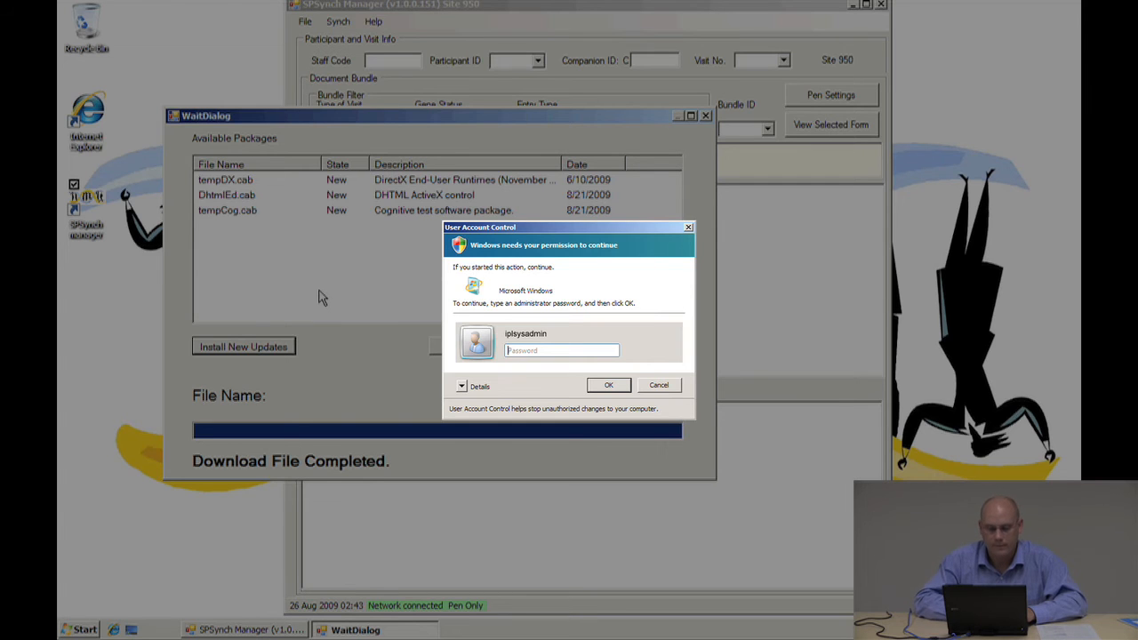
# Approve the administrator prompt and install the DHTML Editing Component, agreeing to its licence and confirming success
pyautogui.press('Return')
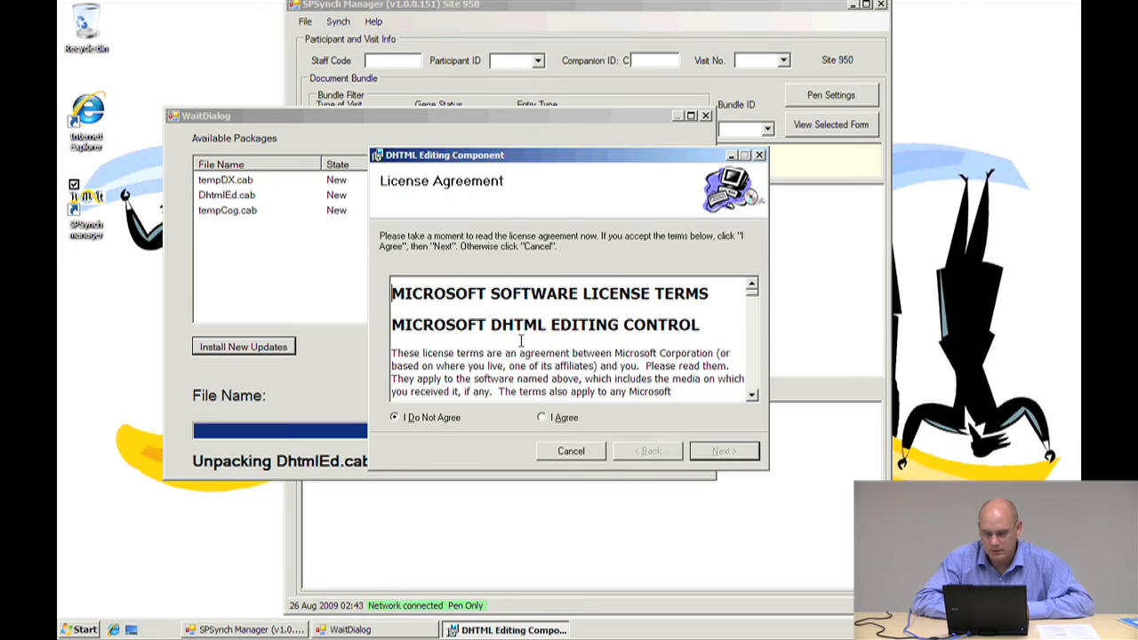
pyautogui.click(543, 417)
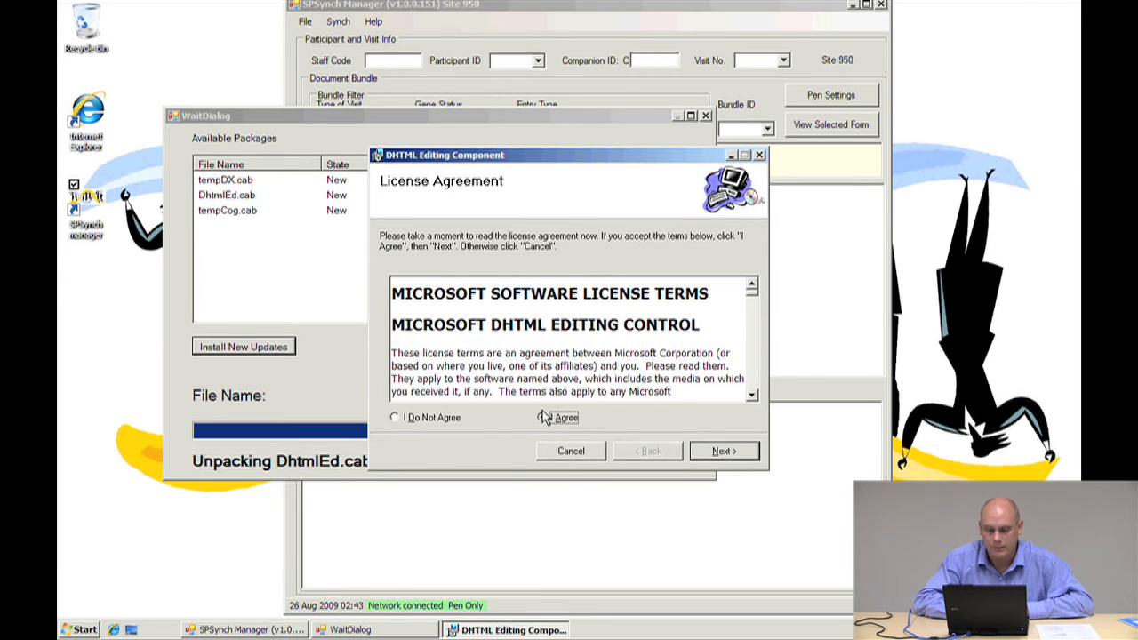
pyautogui.click(740, 450)
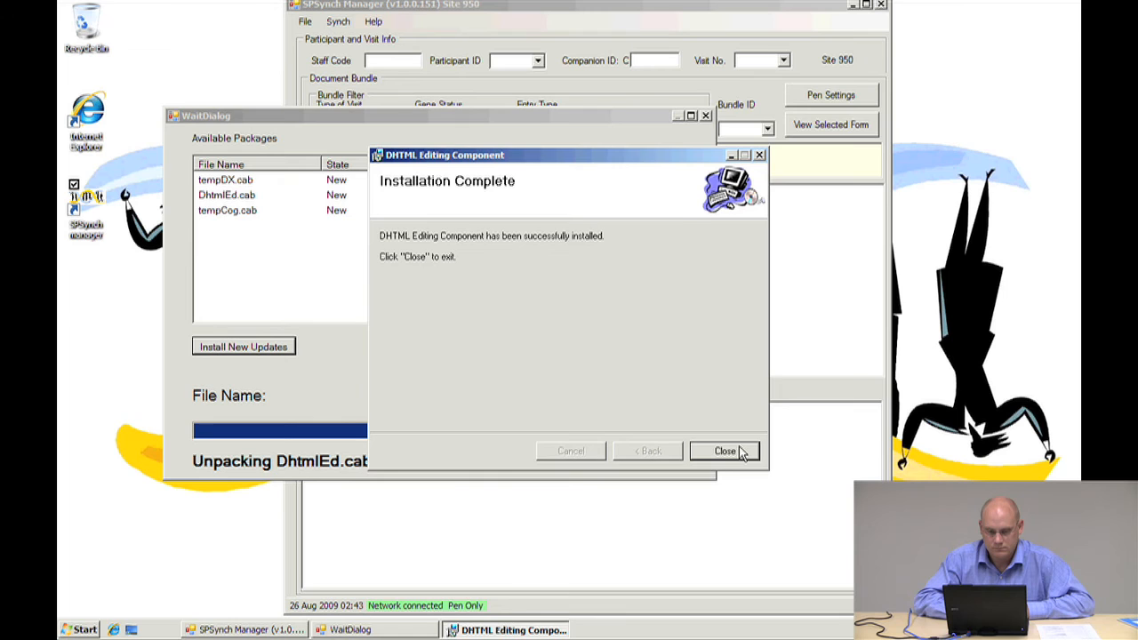
pyautogui.click(725, 452)
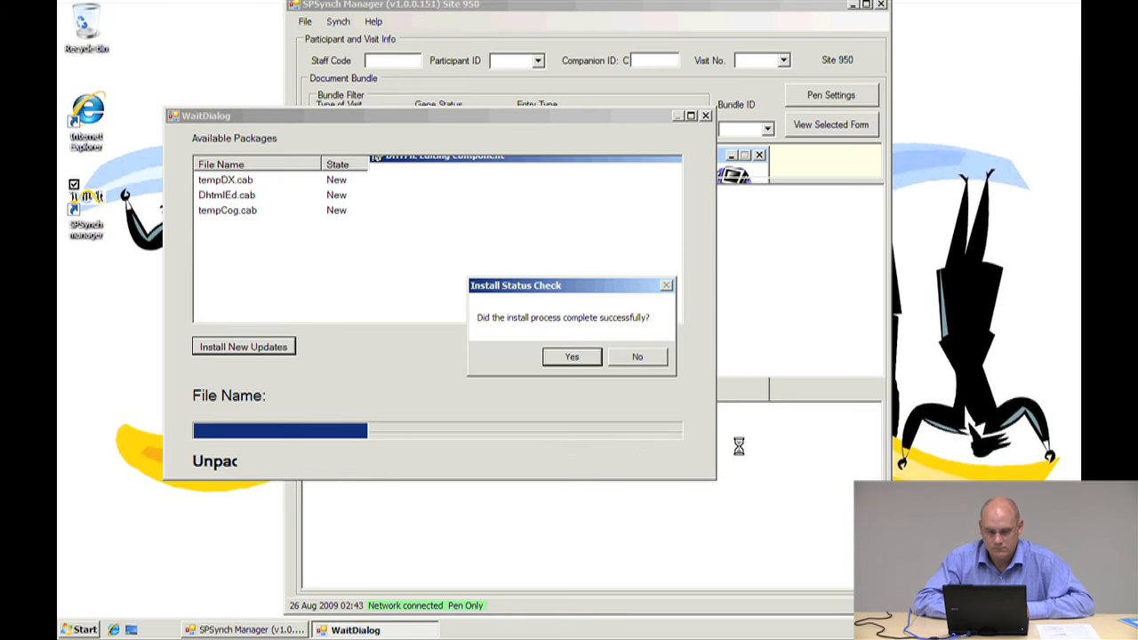
pyautogui.click(566, 357)
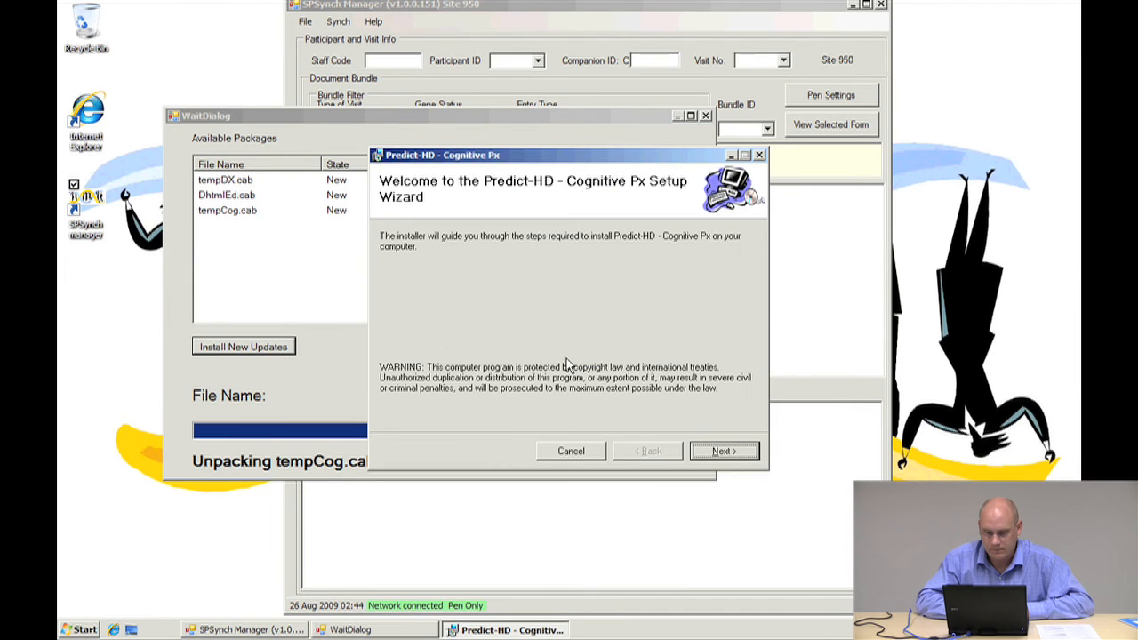
# Install Predict-HD - Cognitive Px with the default folder for everyone, then confirm the install completed successfully
pyautogui.click(722, 452)
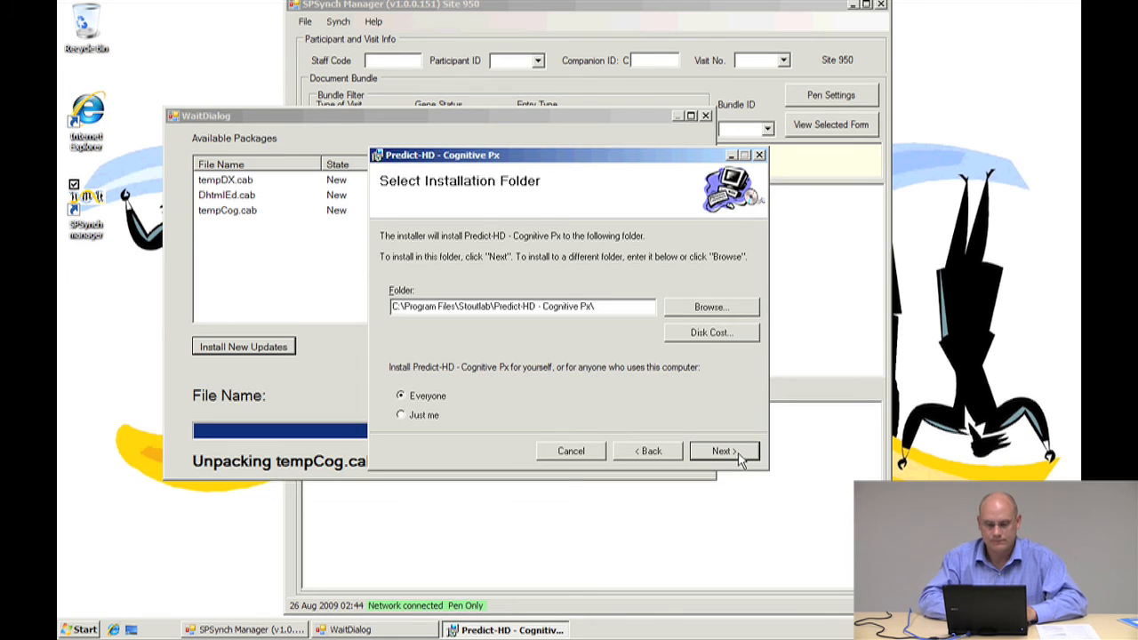
pyautogui.click(737, 454)
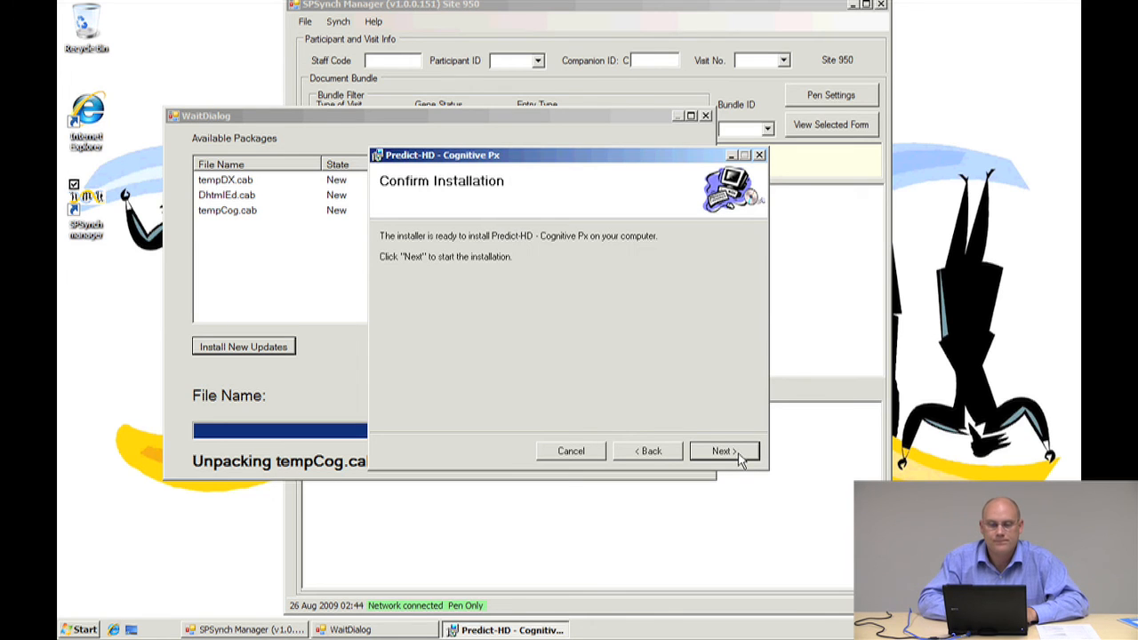
pyautogui.click(737, 454)
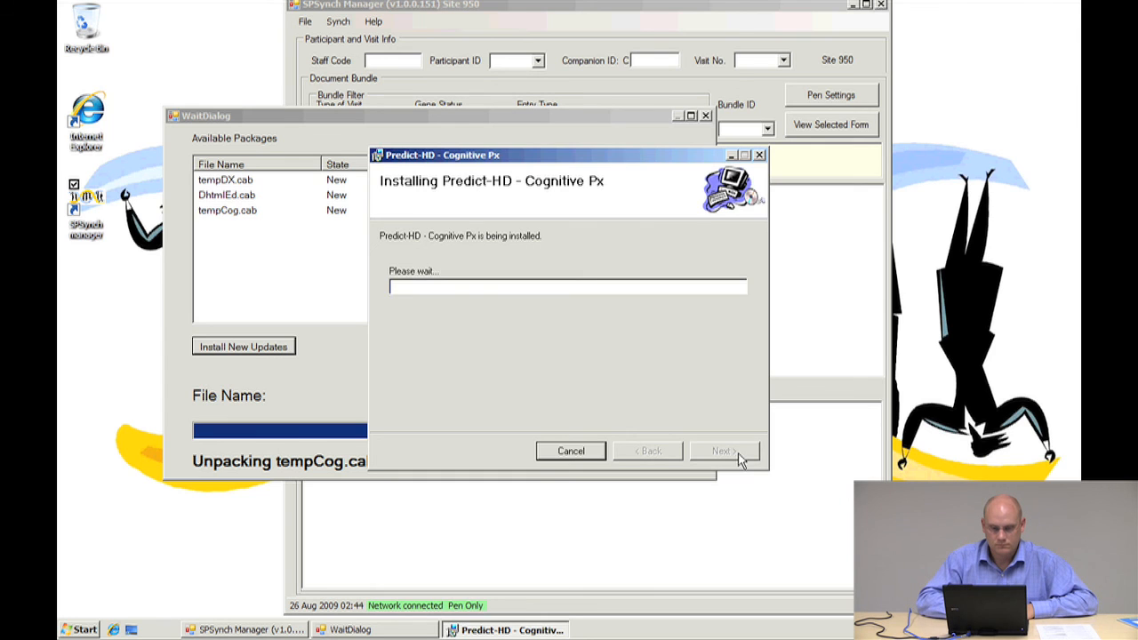
pyautogui.click(738, 458)
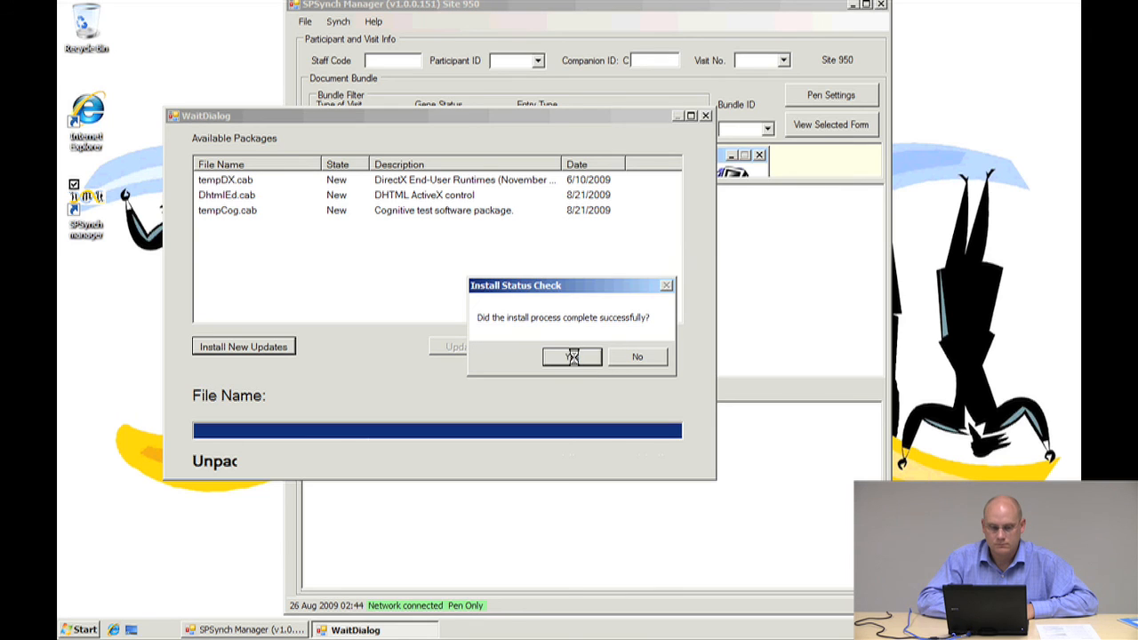
pyautogui.click(572, 357)
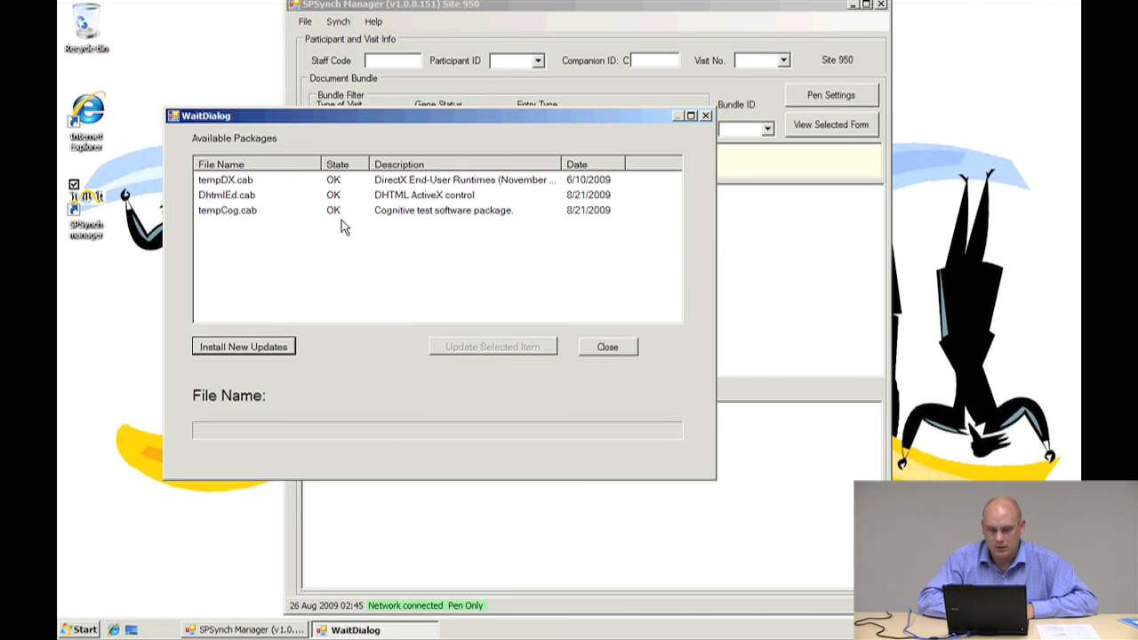
# Close the updates dialog, SPSynch manager and the PredictHD folder window
pyautogui.click(608, 348)
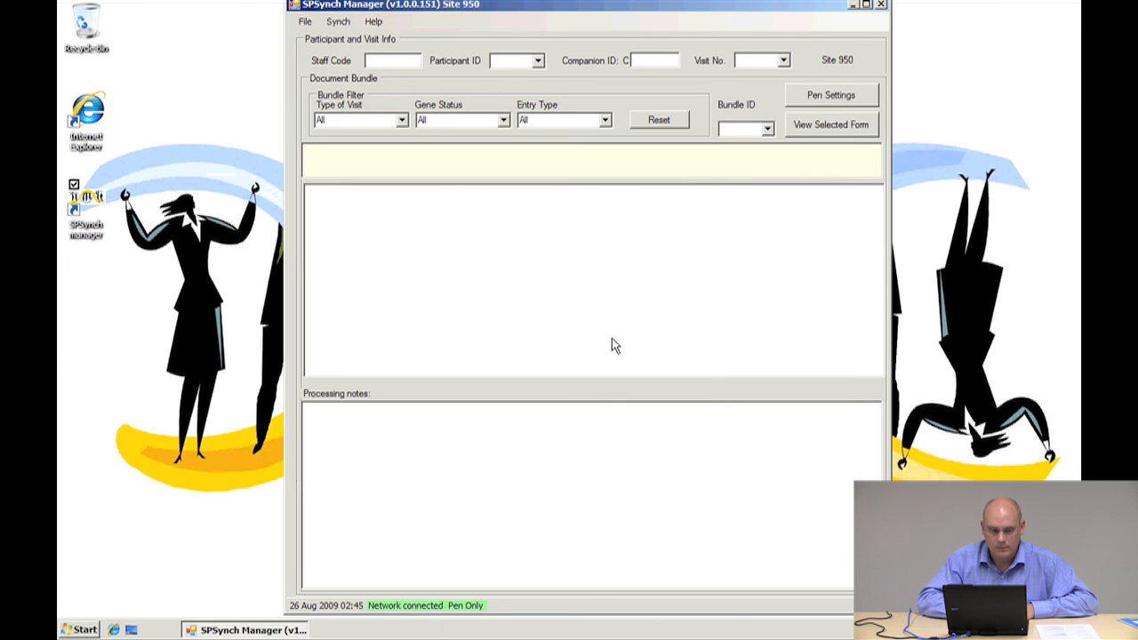
pyautogui.click(882, 6)
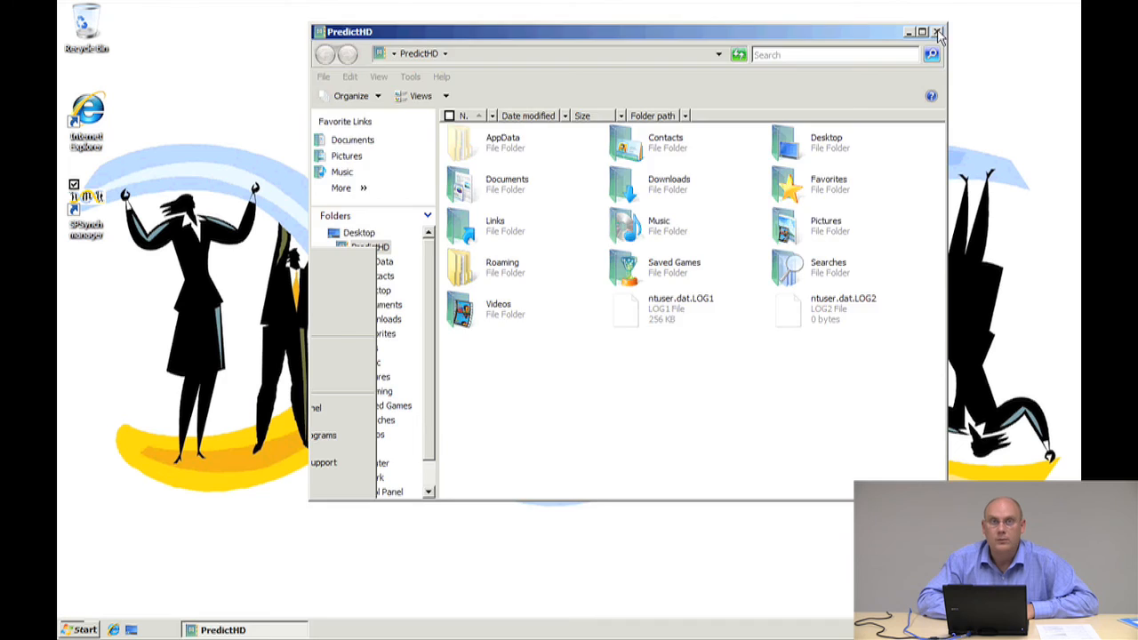
pyautogui.click(939, 36)
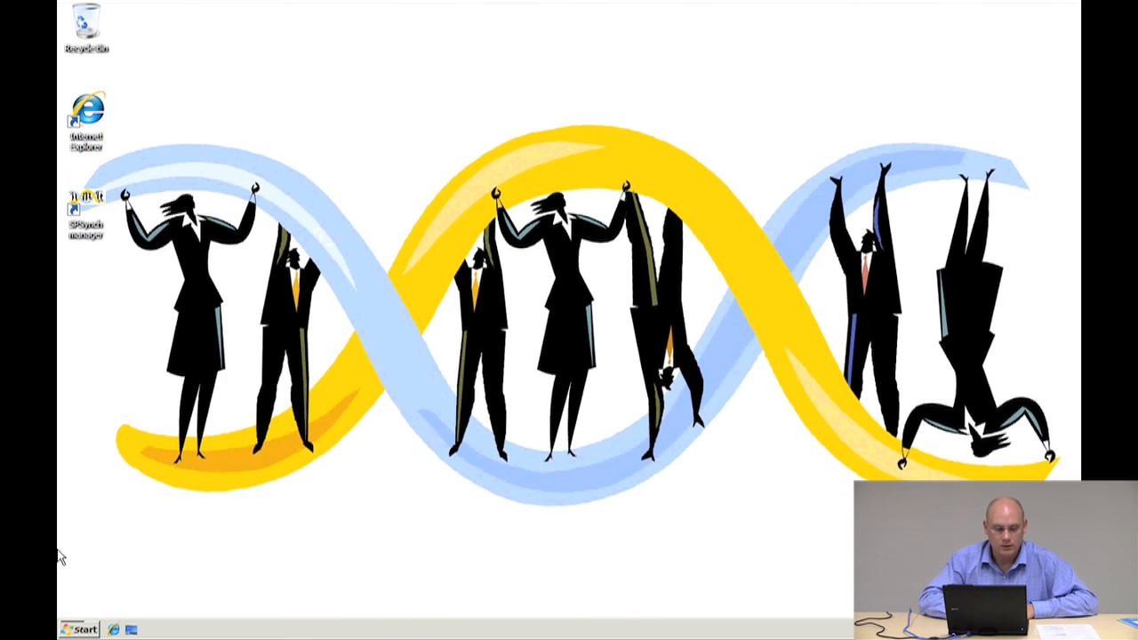